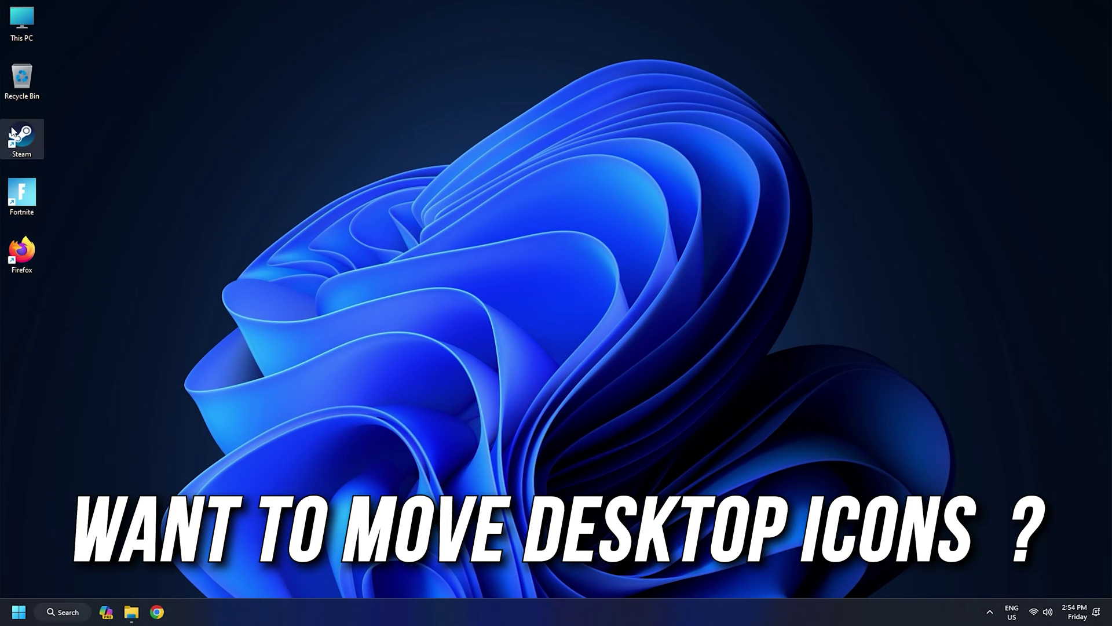
- Try dragging the Steam shortcut toward the desktop centre, then select and right-click Notepad's ninth line
{"action": "left_click_drag", "start_coordinate": [28, 134], "coordinate": [226, 160]}
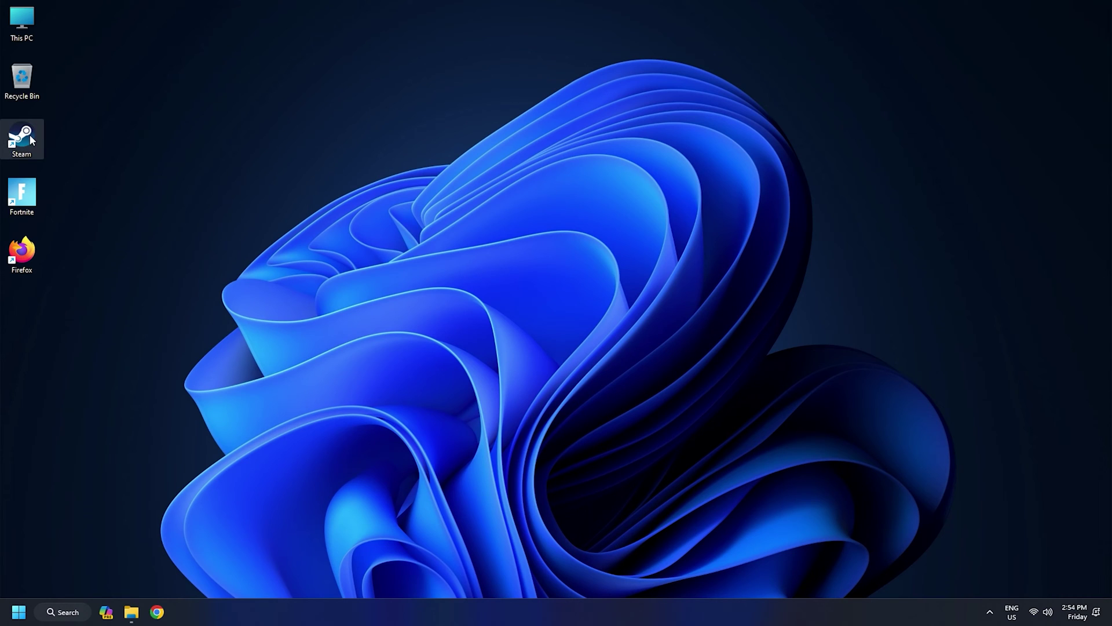
{"action": "left_click_drag", "start_coordinate": [193, 153], "coordinate": [166, 154]}
{"action": "left_click_drag", "start_coordinate": [22, 137], "coordinate": [271, 154]}
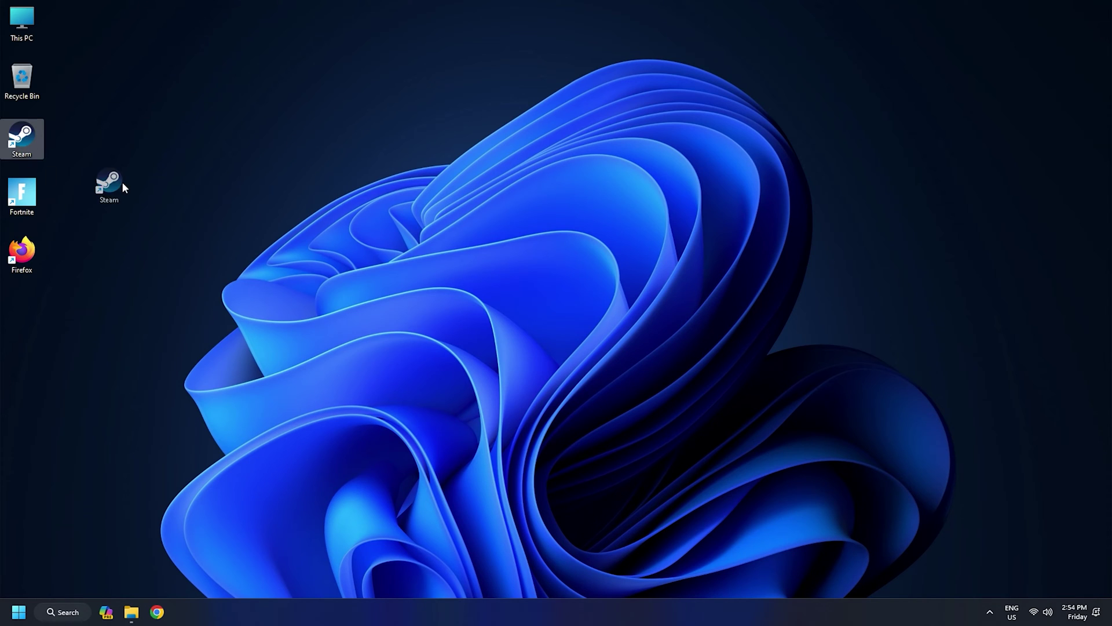
{"action": "left_click_drag", "start_coordinate": [126, 175], "coordinate": [516, 122]}
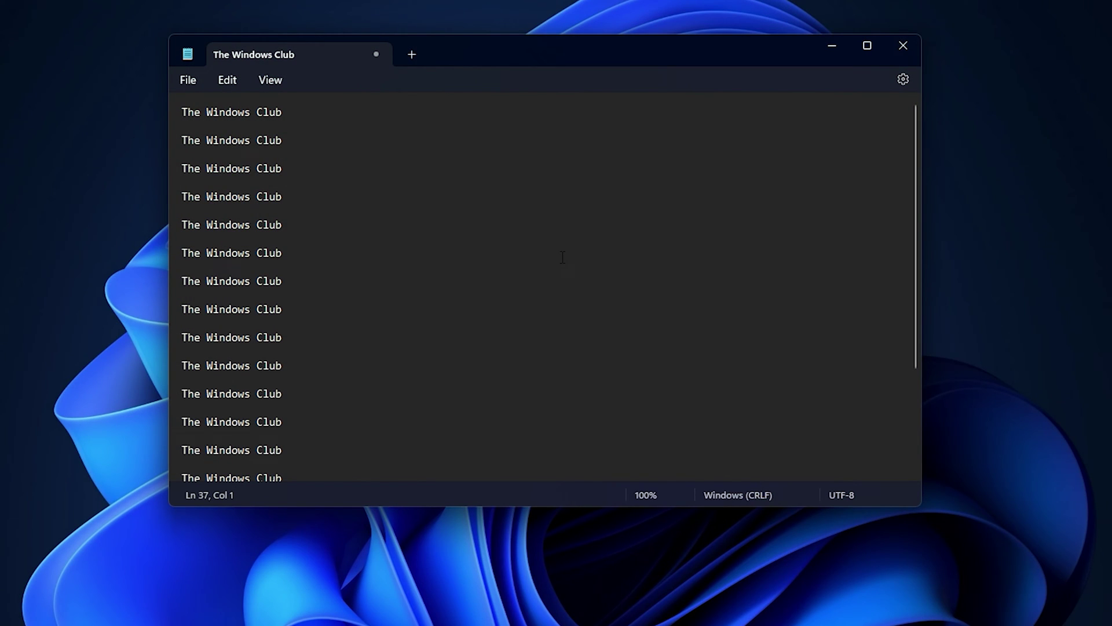
{"action": "left_click_drag", "start_coordinate": [289, 225], "coordinate": [180, 225]}
{"action": "right_click", "coordinate": [246, 227]}
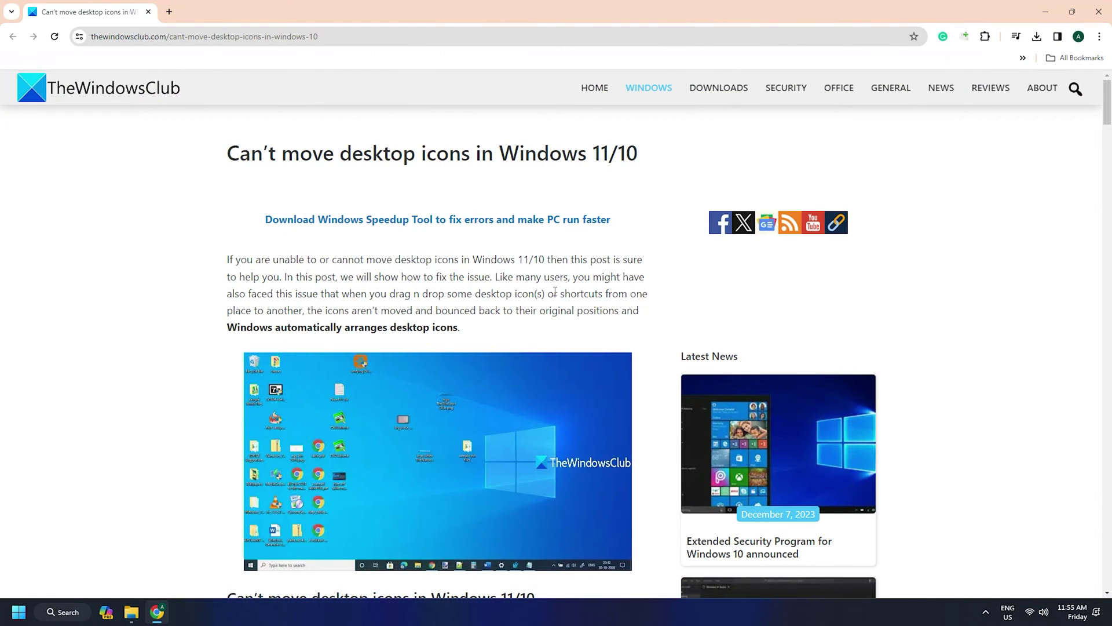
- Scroll the TheWindowsClub article to its numbered list of ten fixes
{"action": "scroll", "coordinate": [555, 292], "scroll_direction": "down", "scroll_amount": 5}
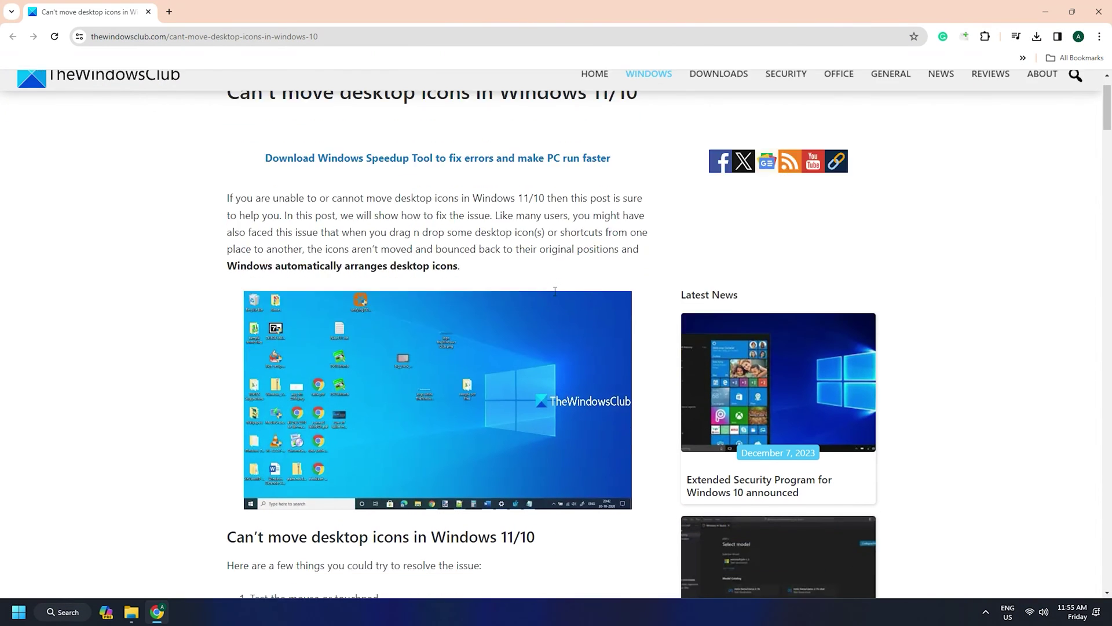
{"action": "scroll", "coordinate": [557, 296], "scroll_direction": "down", "scroll_amount": 4}
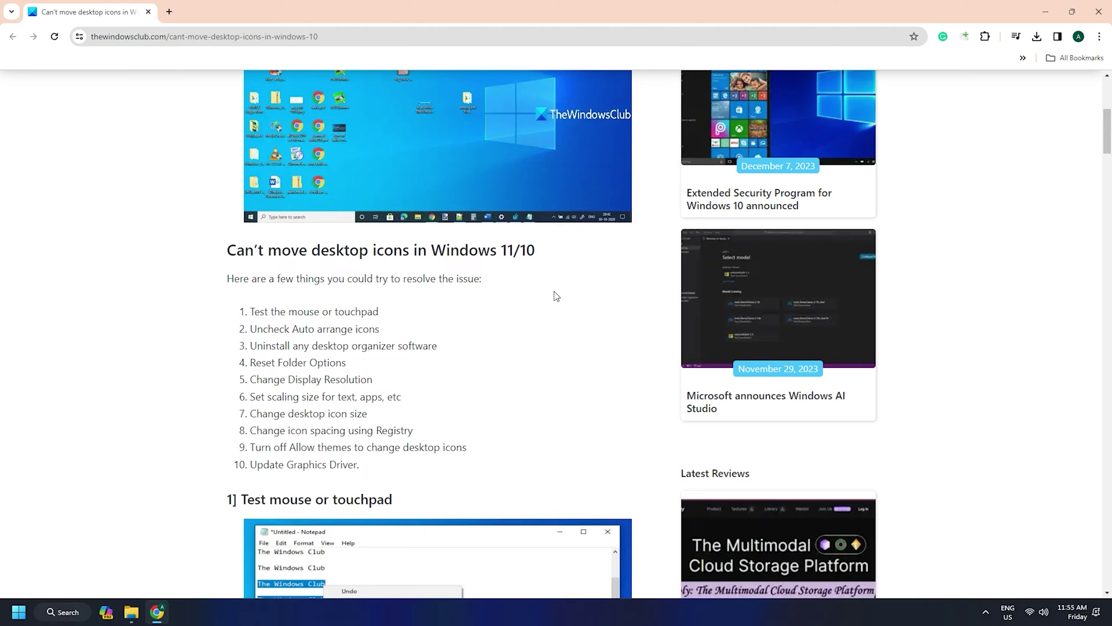
{"action": "scroll", "coordinate": [557, 296], "scroll_direction": "up", "scroll_amount": 5}
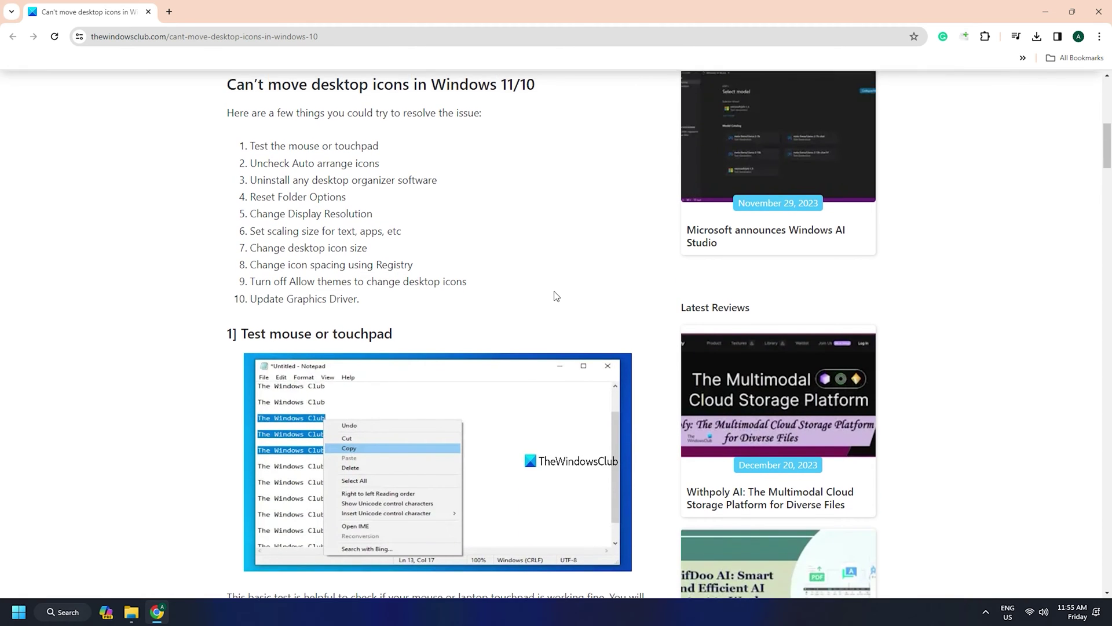
{"action": "scroll", "coordinate": [554, 290], "scroll_direction": "up", "scroll_amount": 4}
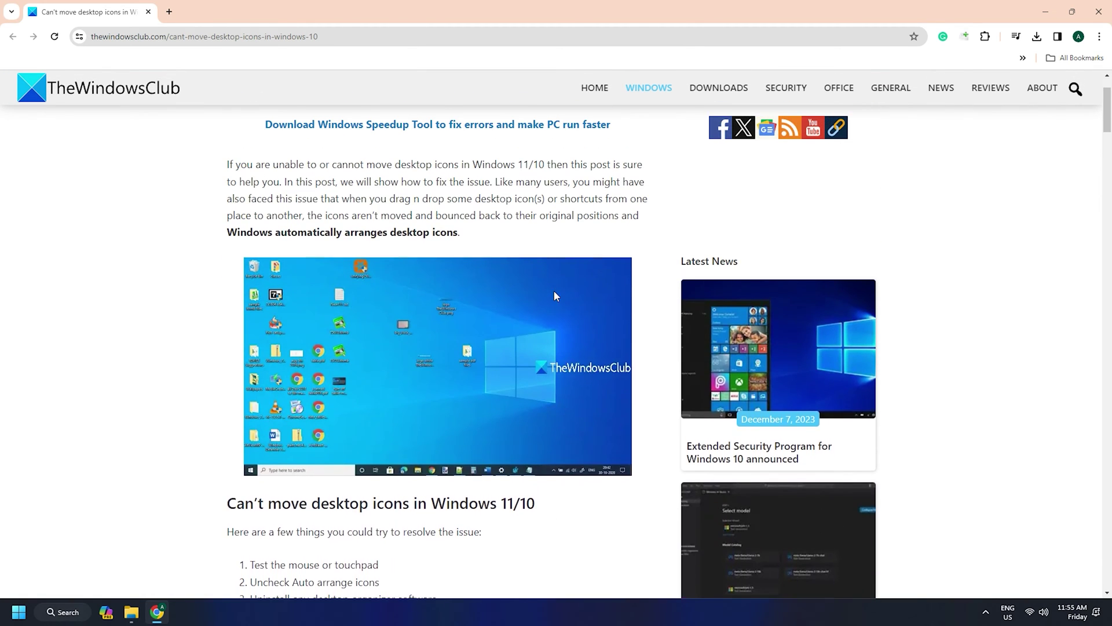
{"action": "scroll", "coordinate": [555, 291], "scroll_direction": "down", "scroll_amount": 1}
{"action": "scroll", "coordinate": [555, 290], "scroll_direction": "down", "scroll_amount": 5}
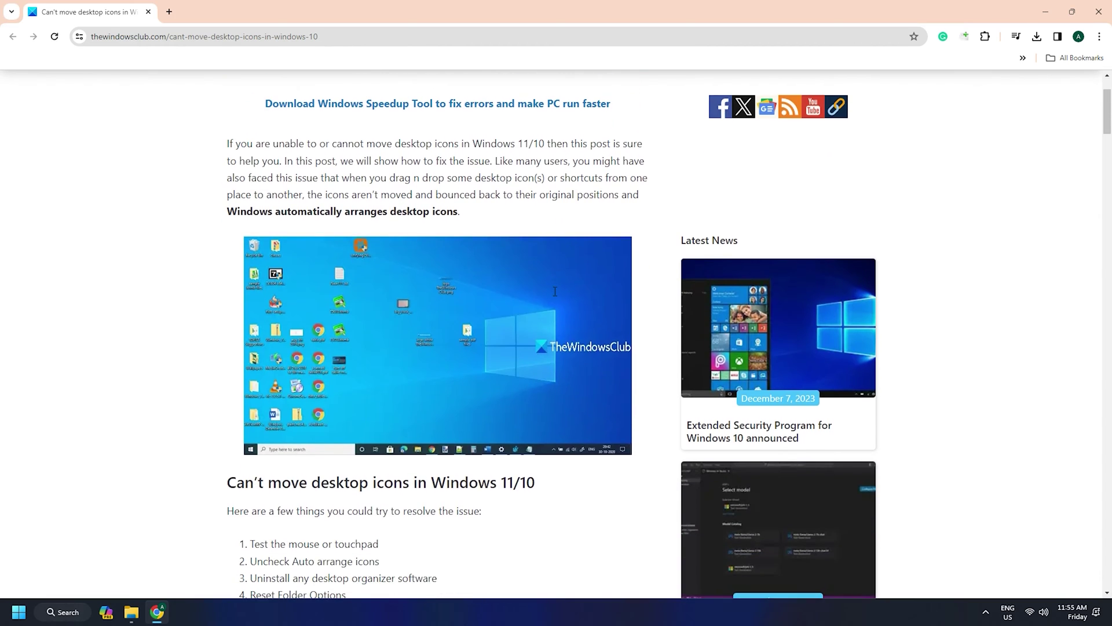
{"action": "scroll", "coordinate": [555, 291], "scroll_direction": "down", "scroll_amount": 5}
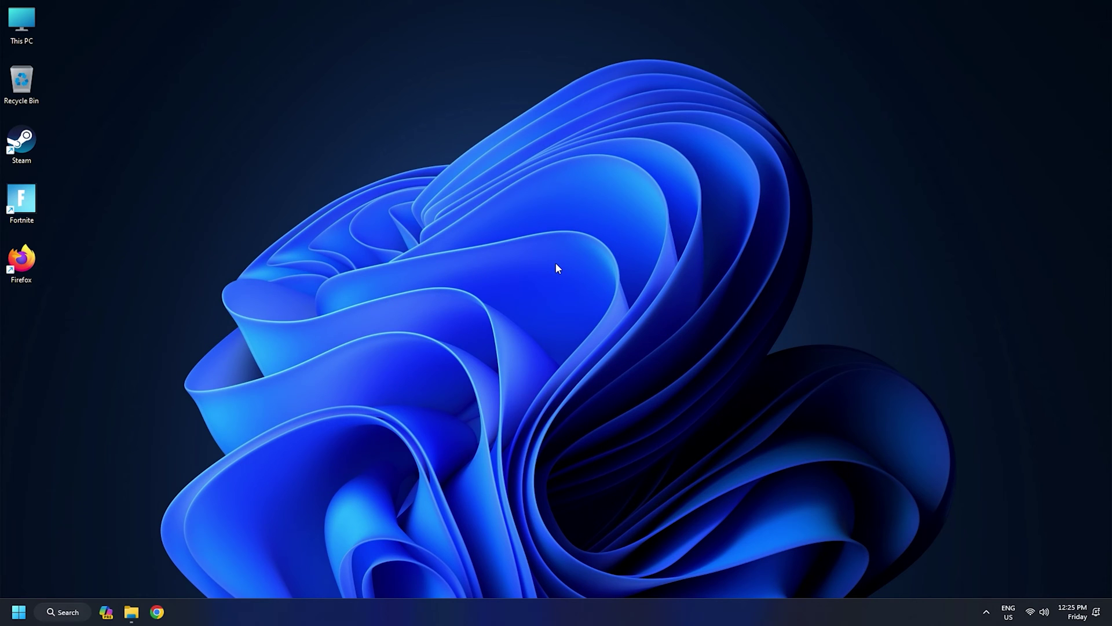
- Bring up the desktop's context menu and its View options
{"action": "right_click", "coordinate": [557, 267]}
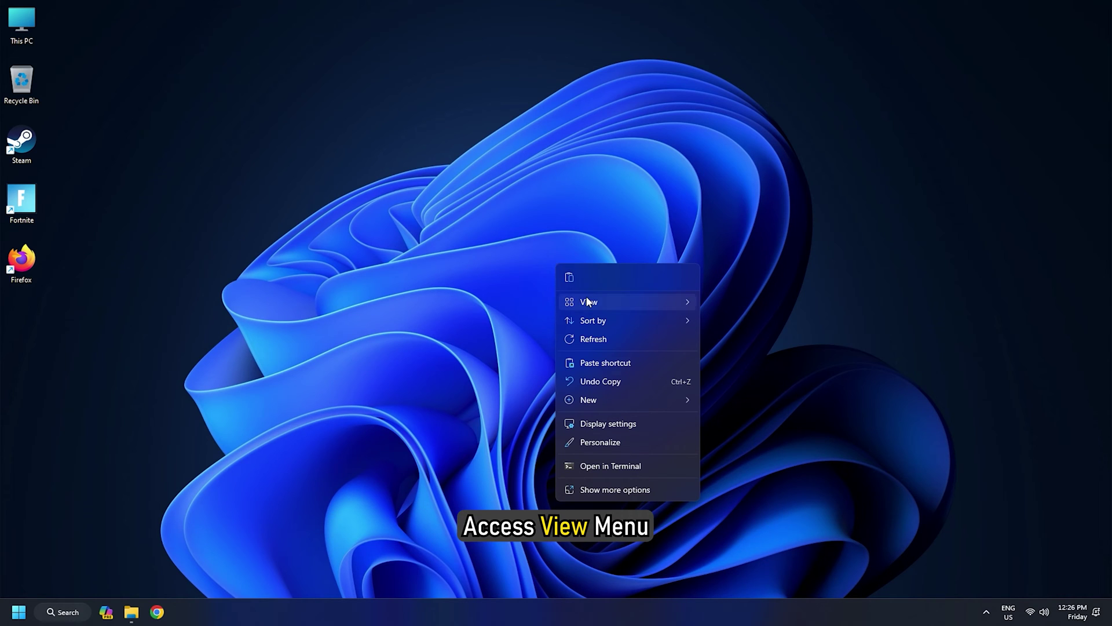
{"action": "mouse_move", "coordinate": [588, 302]}
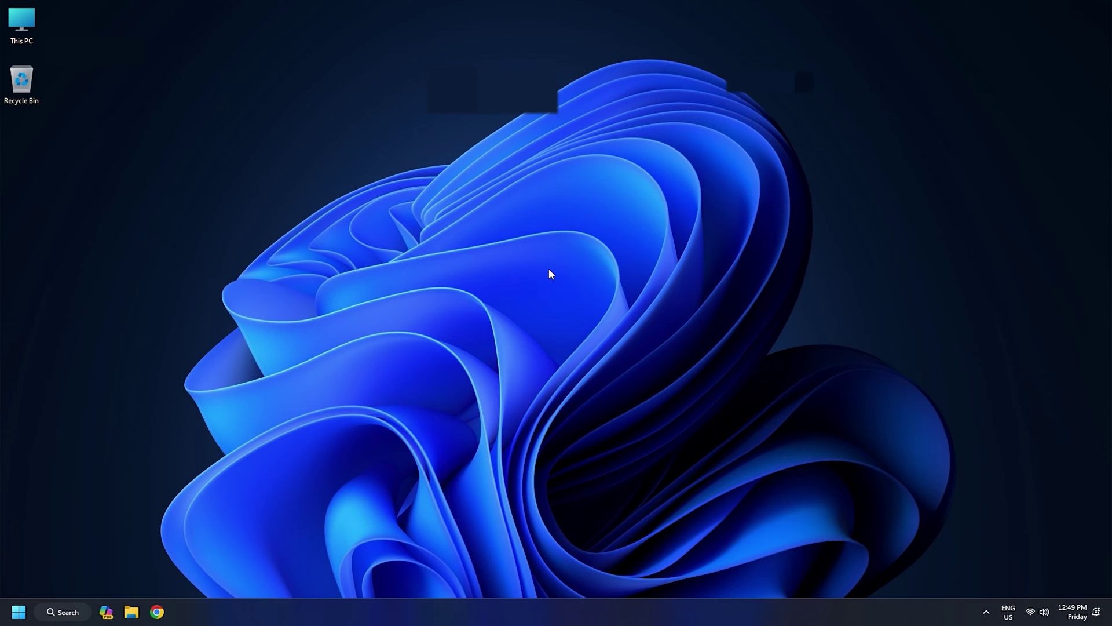
- Start uninstalling the 1.71 GB app from the Installed apps list in Settings
{"action": "key", "text": "super+i"}
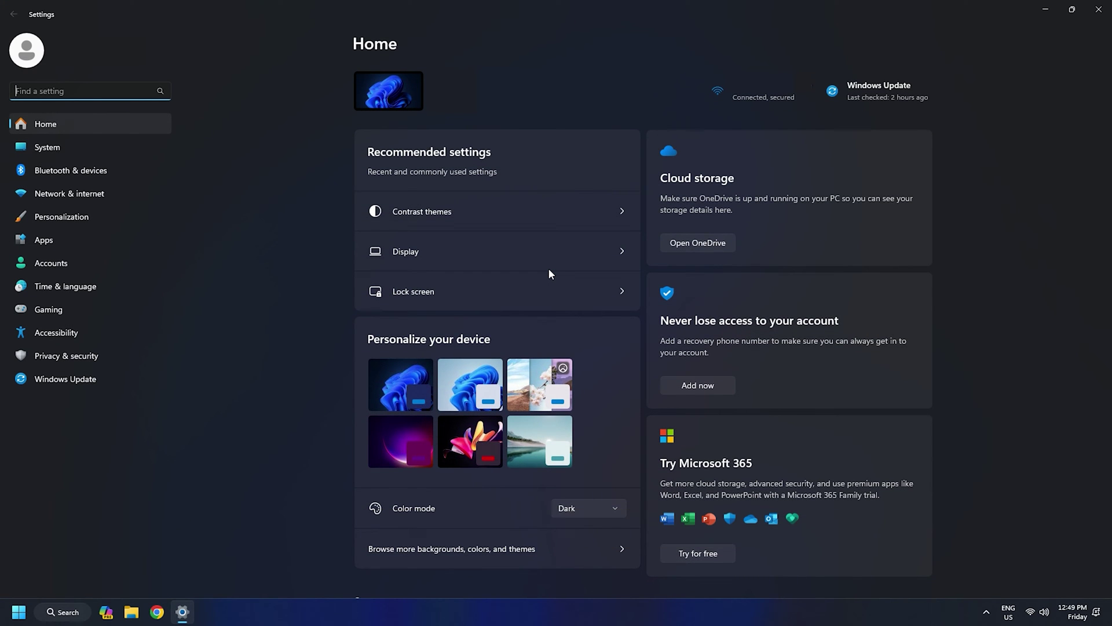
{"action": "left_click", "coordinate": [76, 246]}
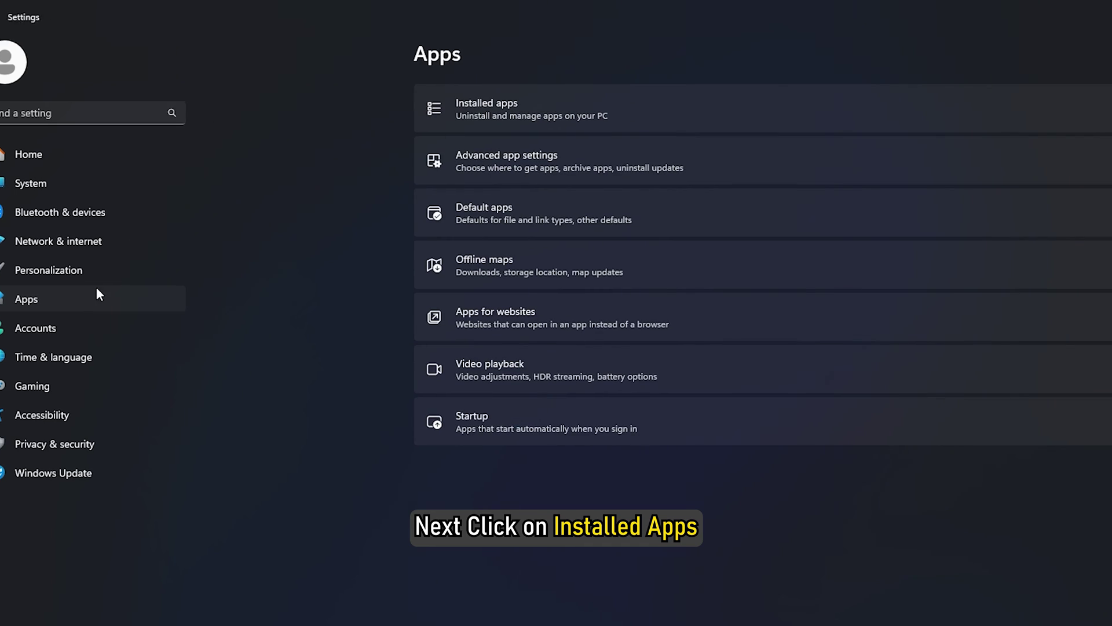
{"action": "left_click", "coordinate": [606, 120]}
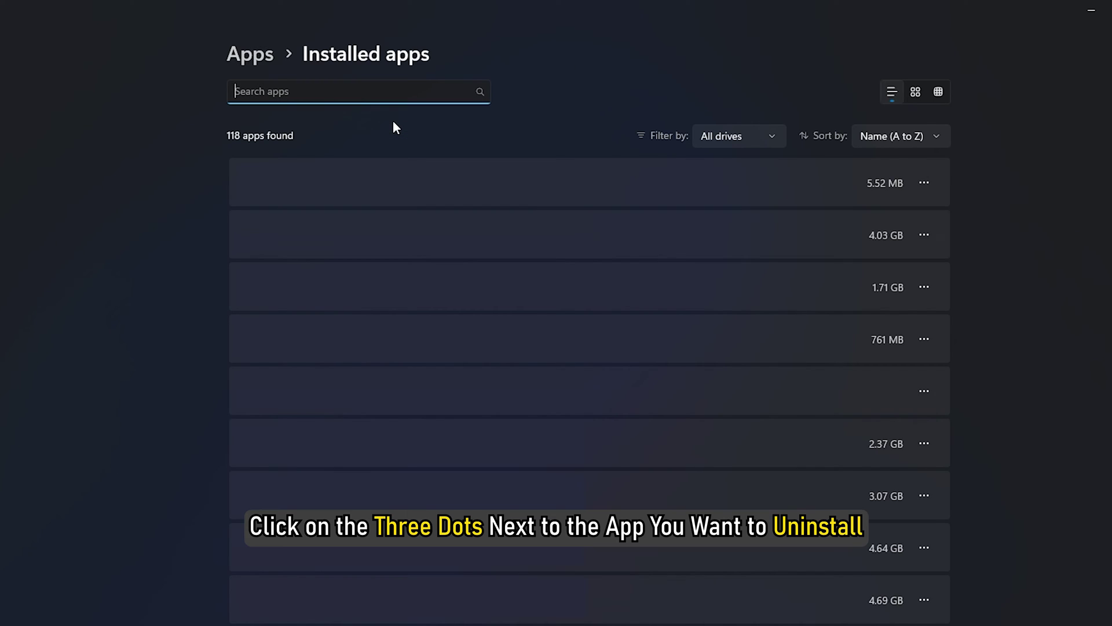
{"action": "left_click", "coordinate": [924, 287]}
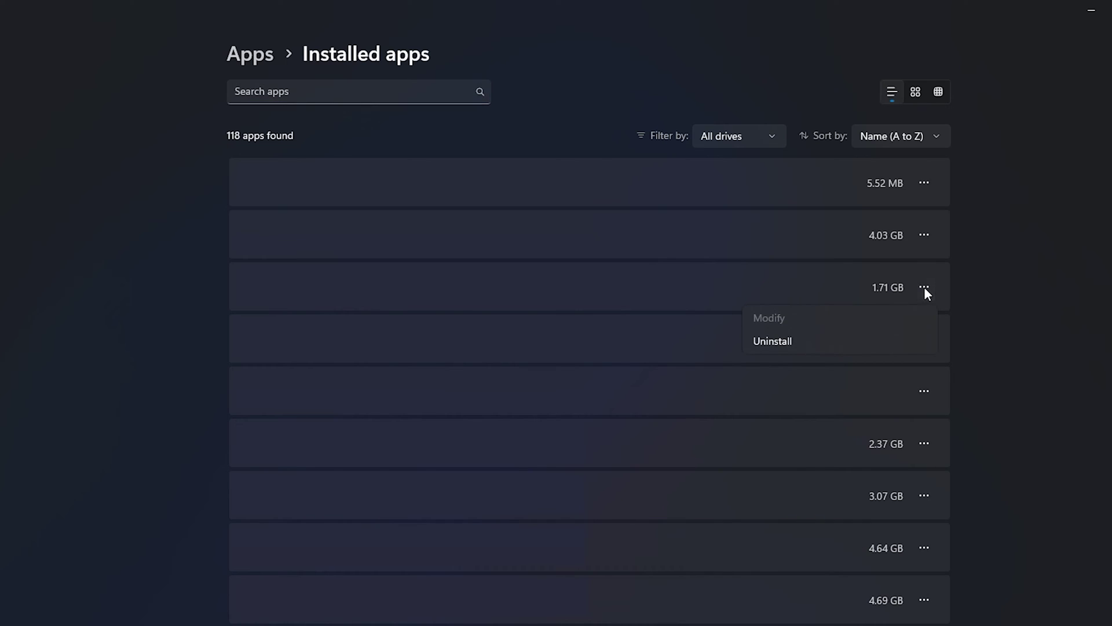
{"action": "left_click", "coordinate": [815, 346]}
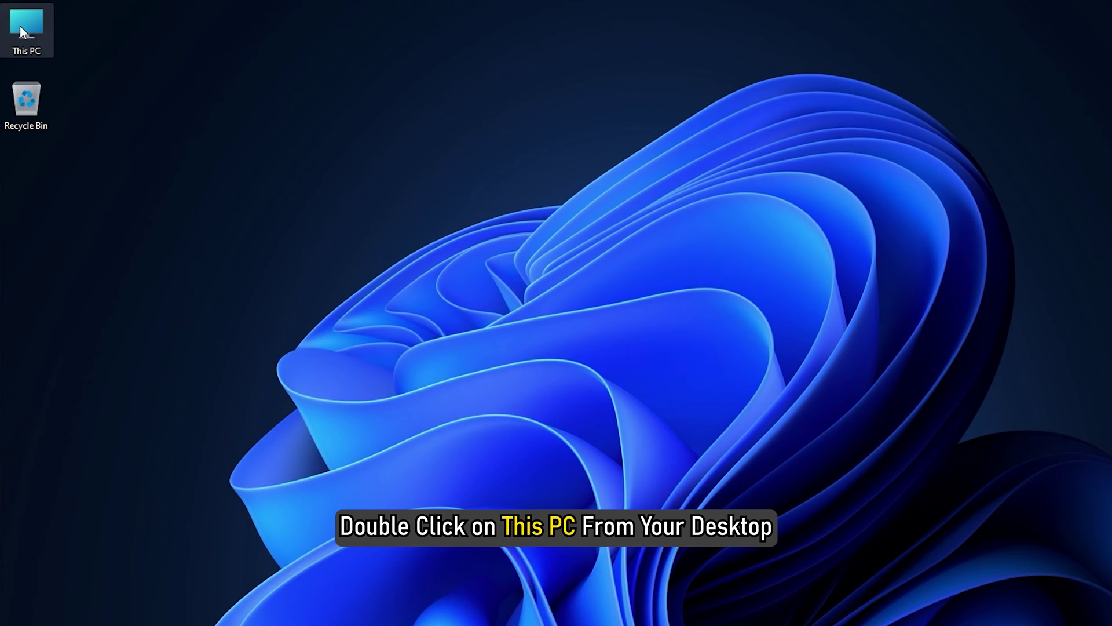
- Restore File Explorer's folder options to defaults, check the View settings, and apply them
{"action": "double_click", "coordinate": [20, 27]}
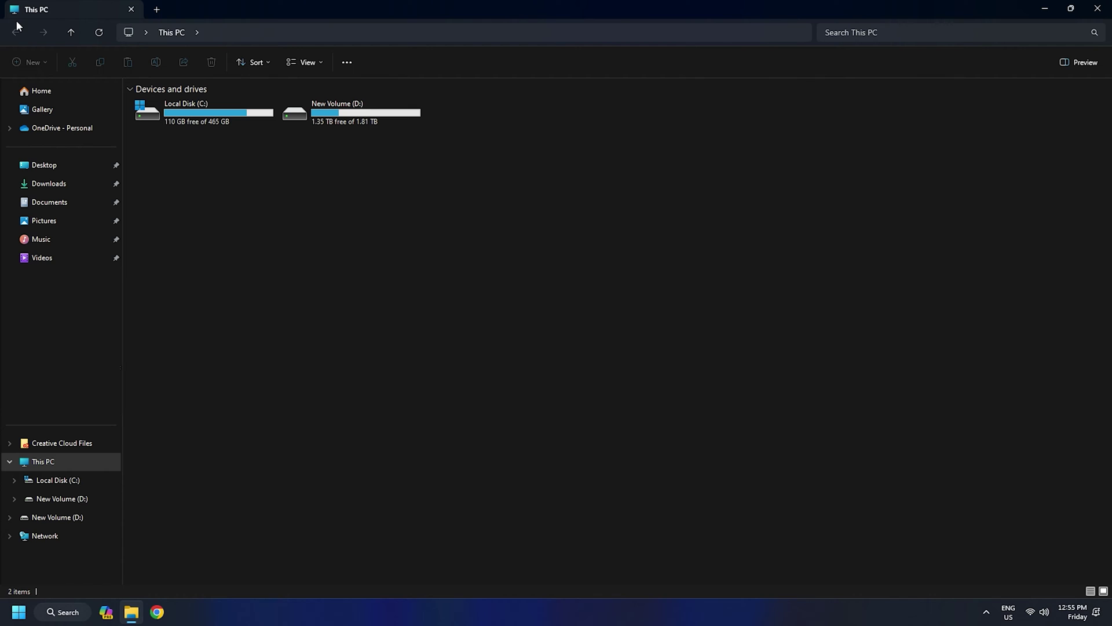
{"action": "left_click", "coordinate": [347, 62]}
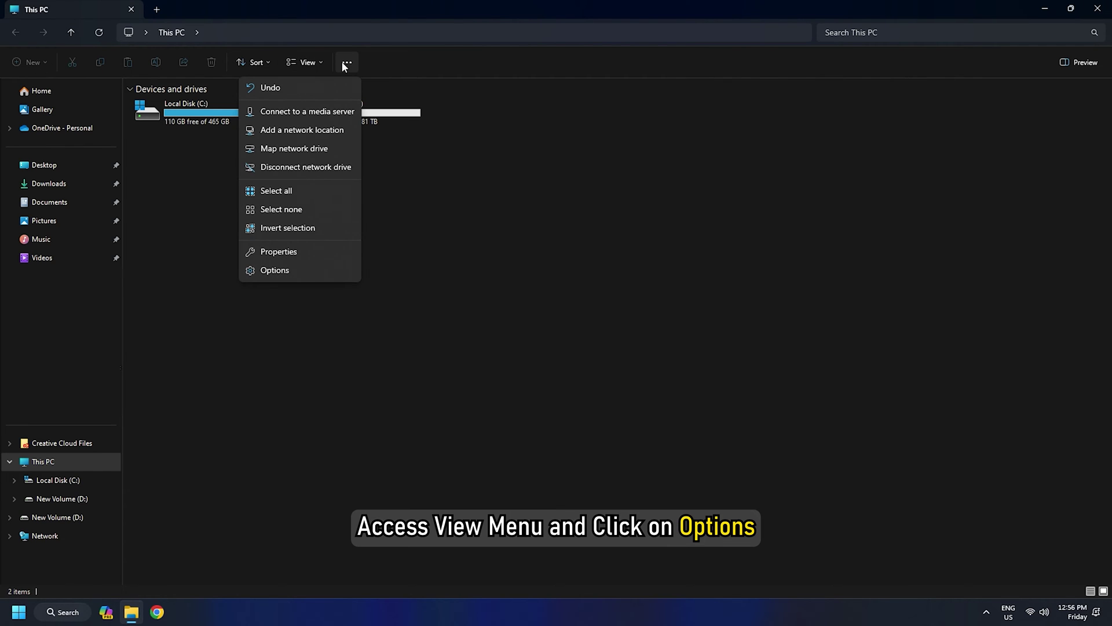
{"action": "left_click", "coordinate": [311, 270]}
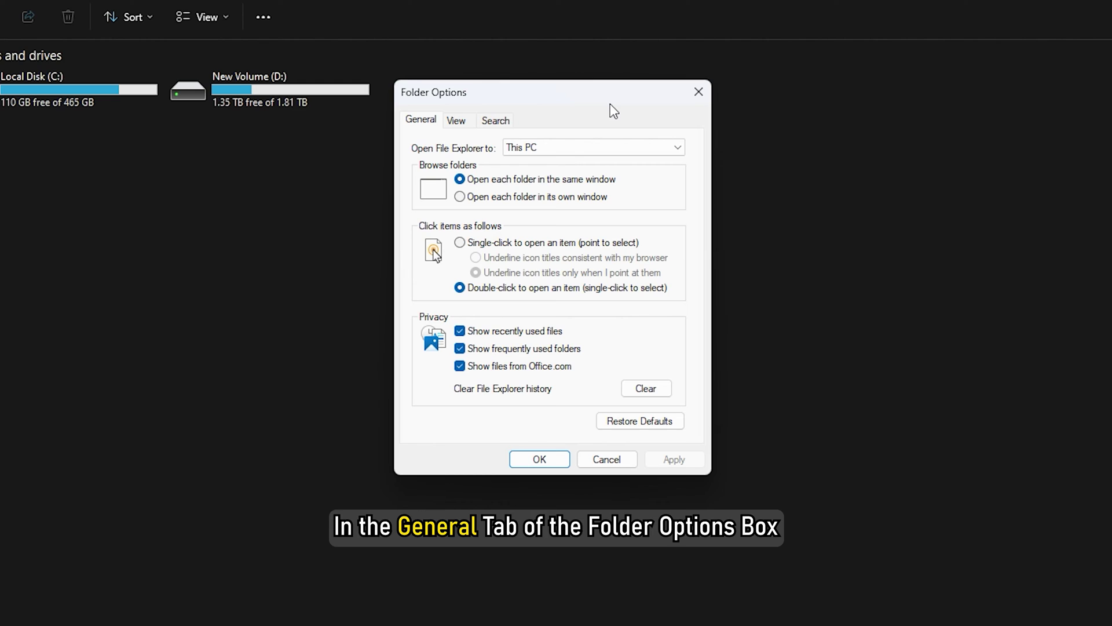
{"action": "left_click", "coordinate": [659, 422]}
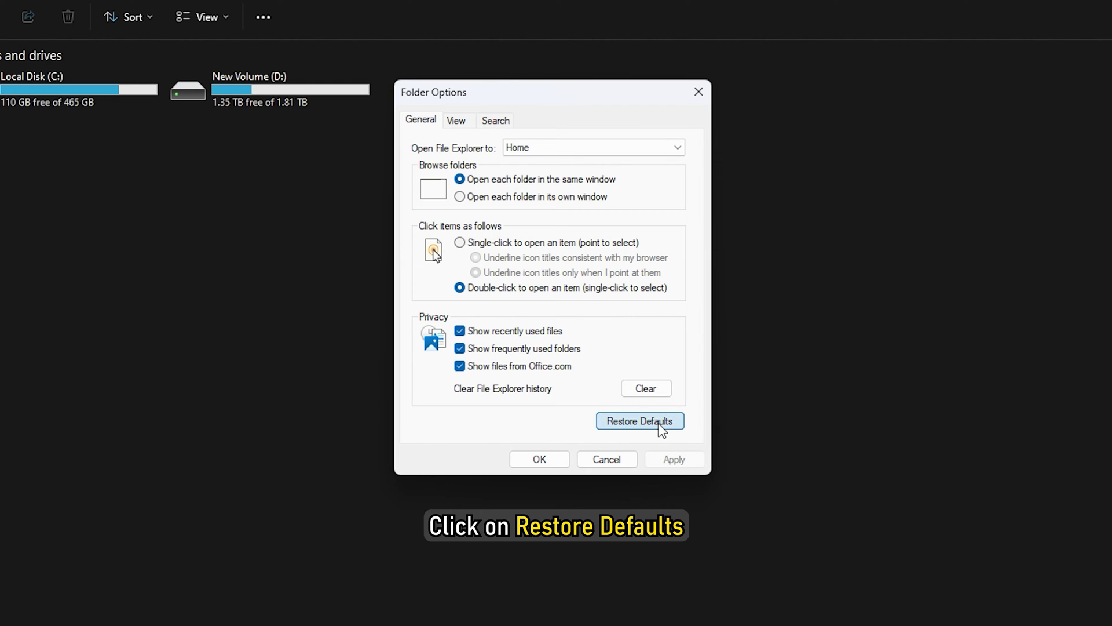
{"action": "left_click", "coordinate": [456, 122]}
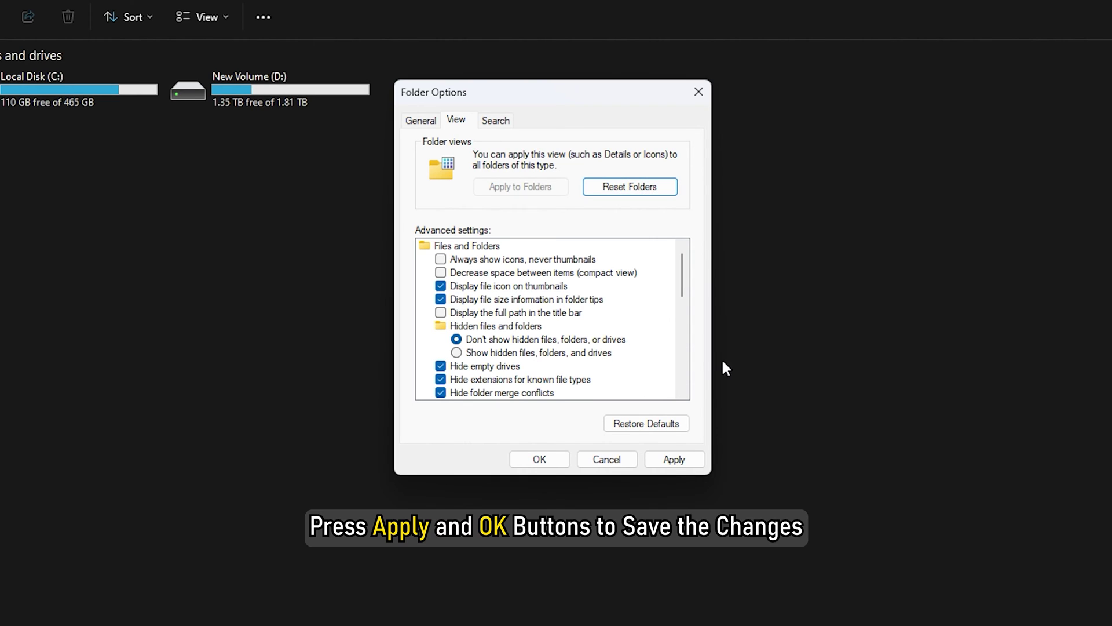
{"action": "left_click", "coordinate": [670, 462]}
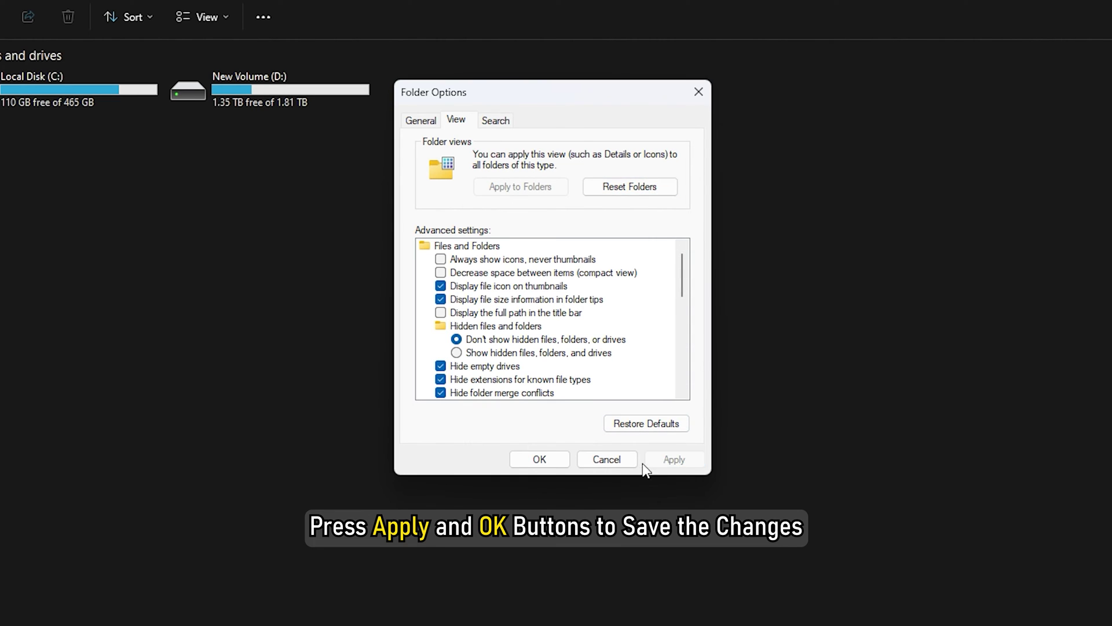
{"action": "left_click", "coordinate": [551, 460]}
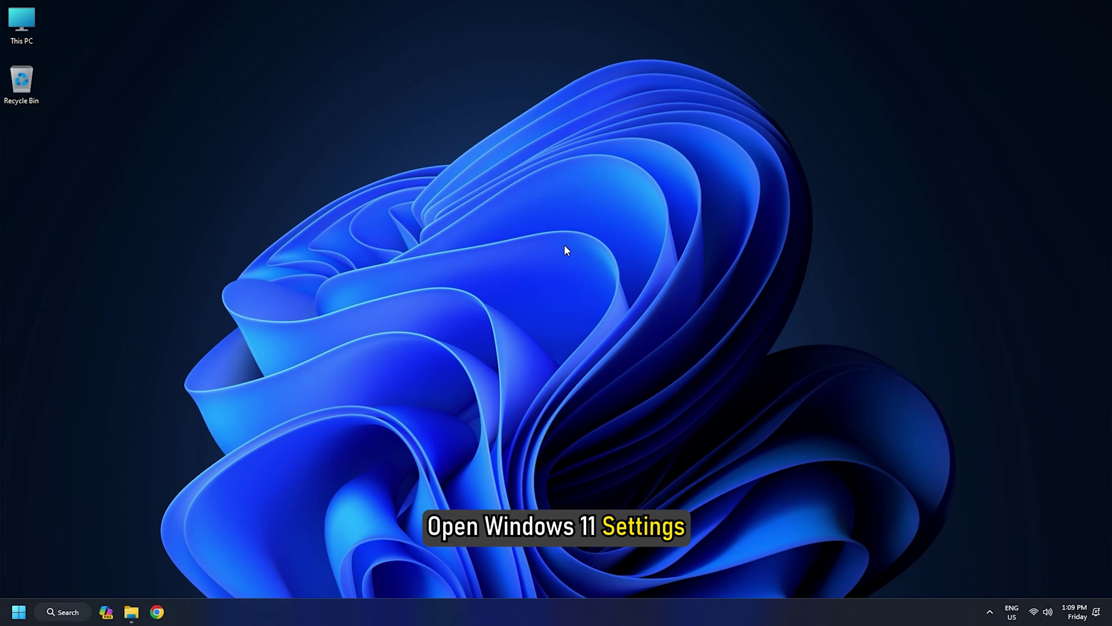
- Check the display resolution options under System > Display, keeping 1920 × 1080 (Recommended)
{"action": "key", "text": "super+i"}
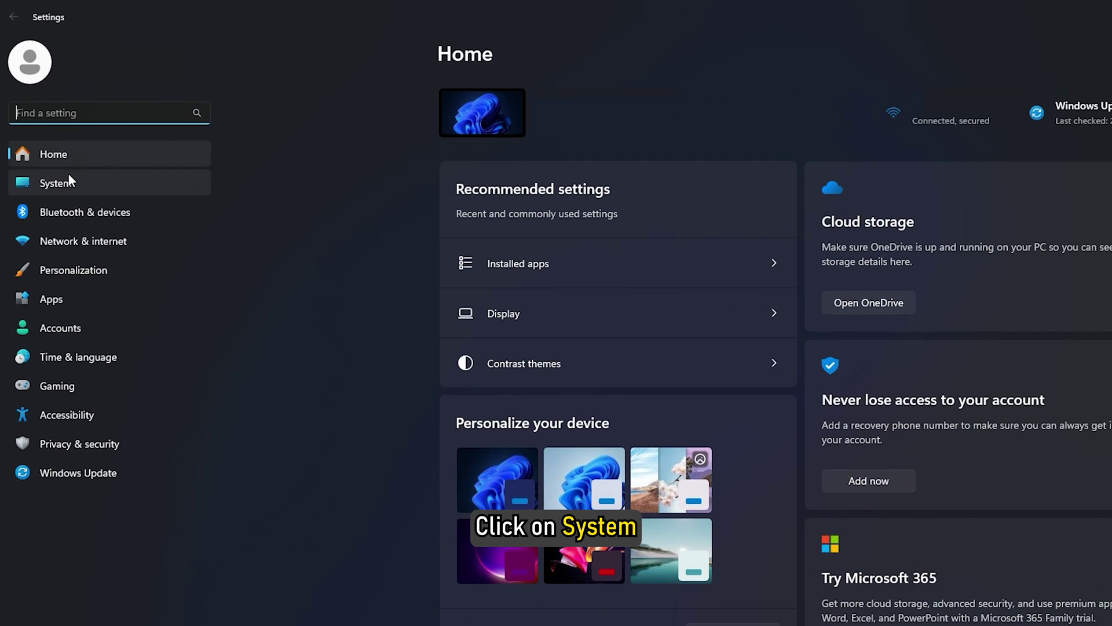
{"action": "left_click", "coordinate": [69, 181]}
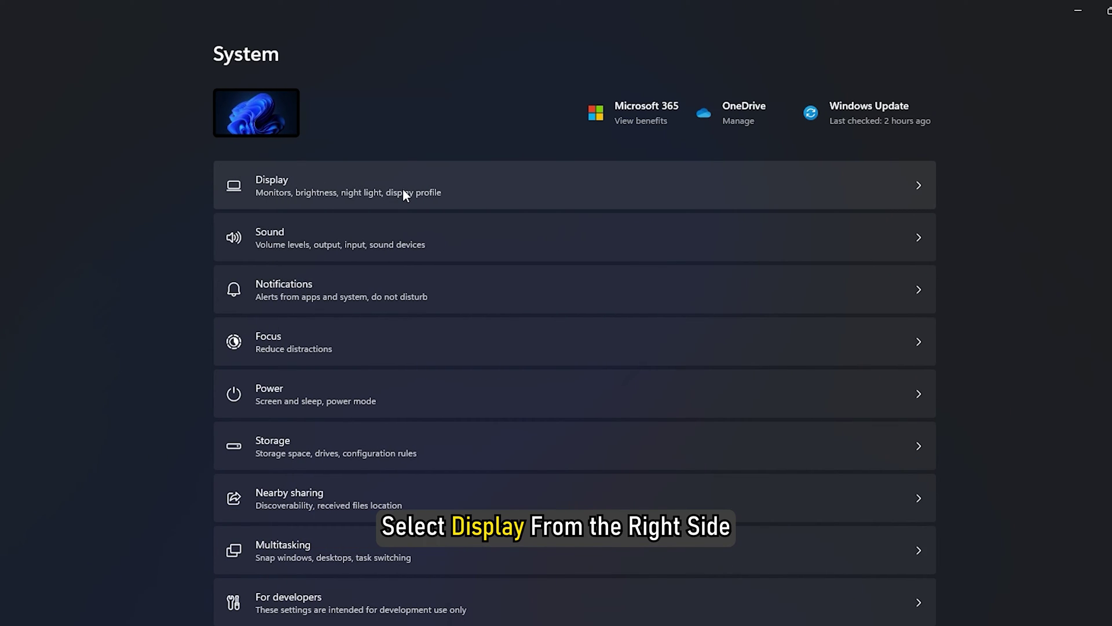
{"action": "left_click", "coordinate": [403, 190]}
{"action": "scroll", "coordinate": [403, 190], "scroll_direction": "down", "scroll_amount": 1}
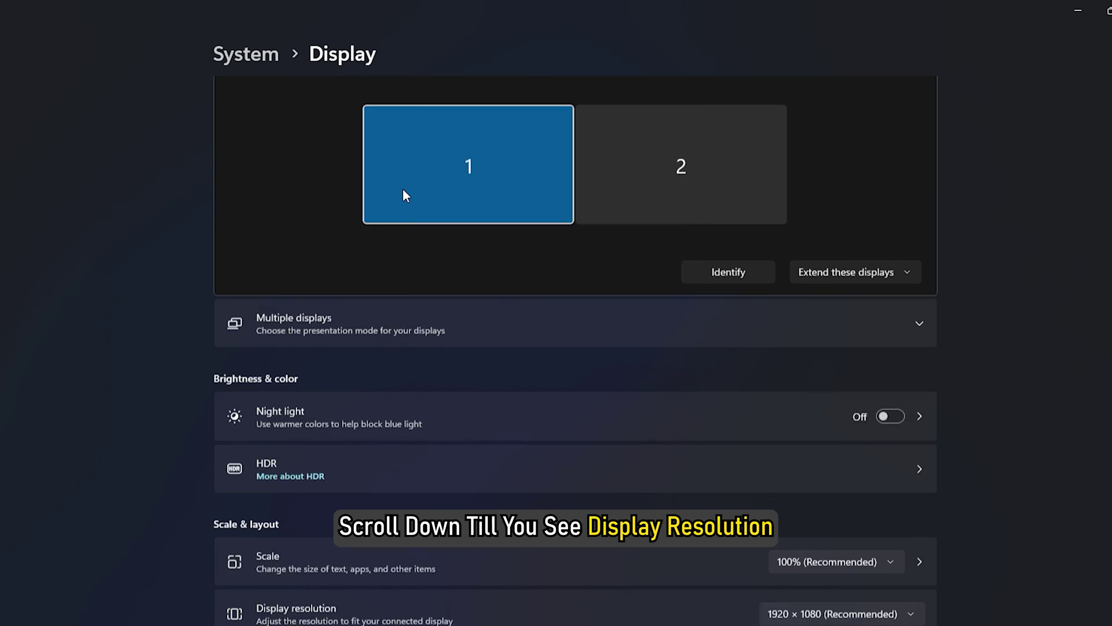
{"action": "scroll", "coordinate": [404, 192], "scroll_direction": "down", "scroll_amount": 5}
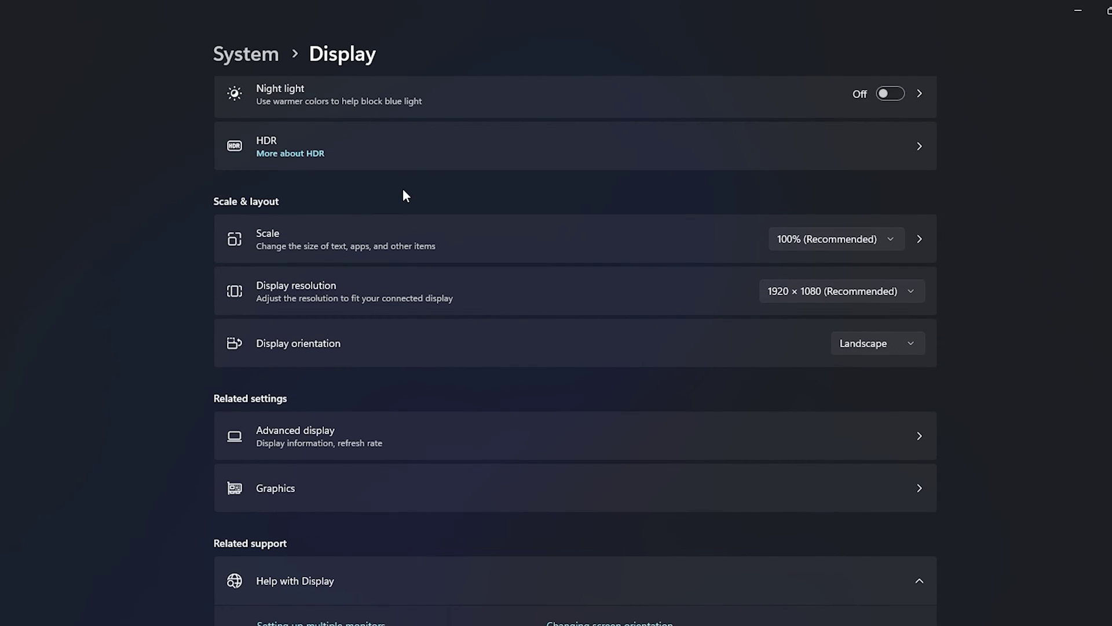
{"action": "left_click", "coordinate": [923, 294]}
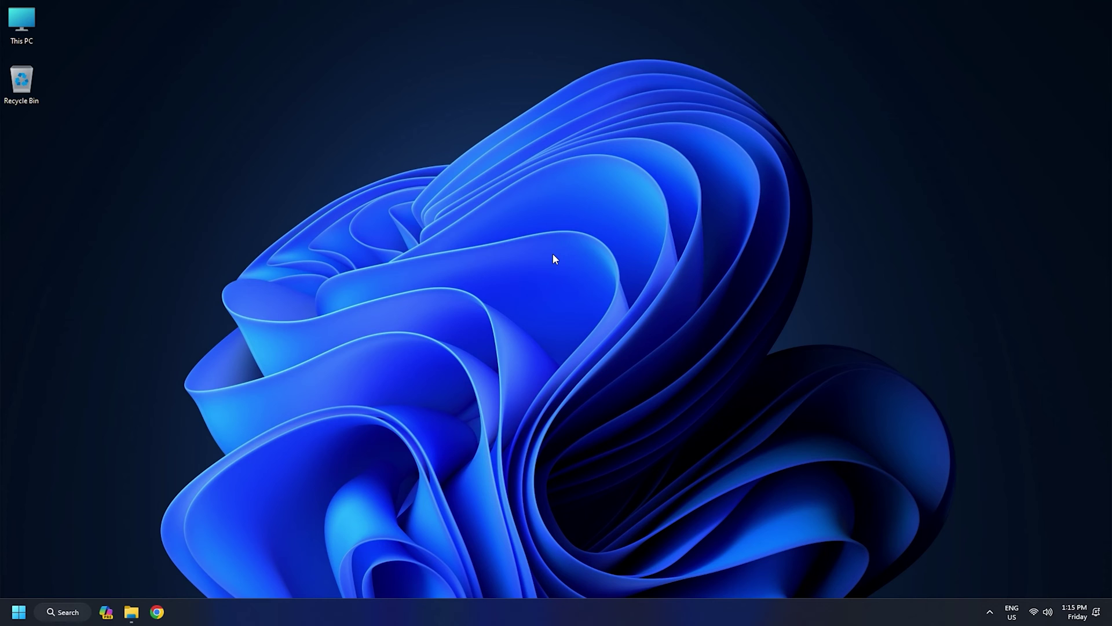
- Keep the Scale setting under System > Display at 100% (Recommended)
{"action": "key", "text": "super+i"}
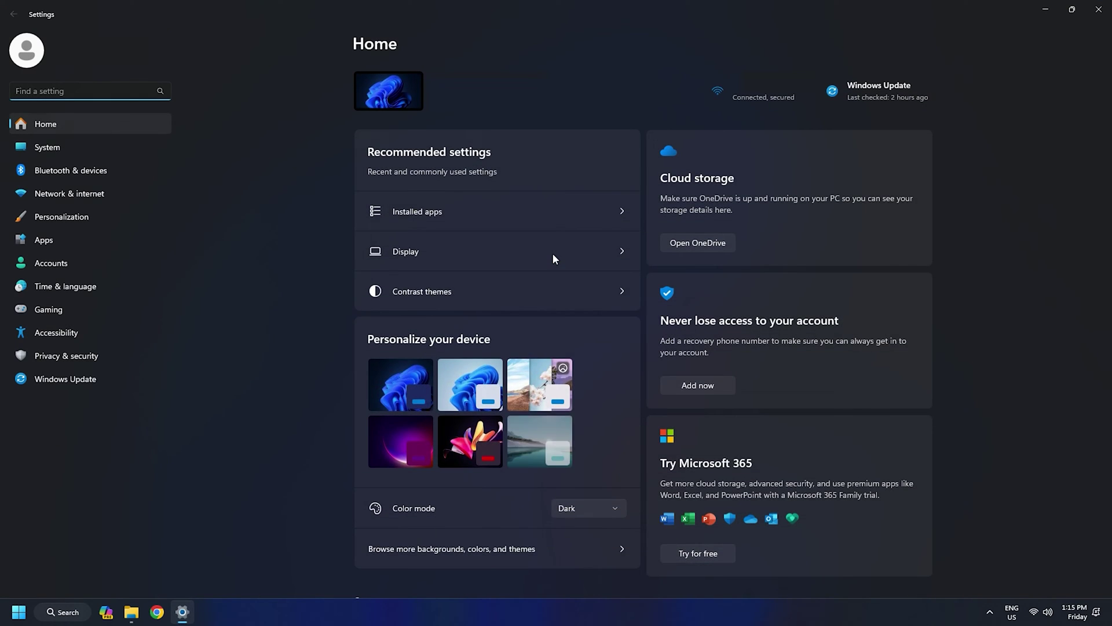
{"action": "left_click", "coordinate": [57, 169]}
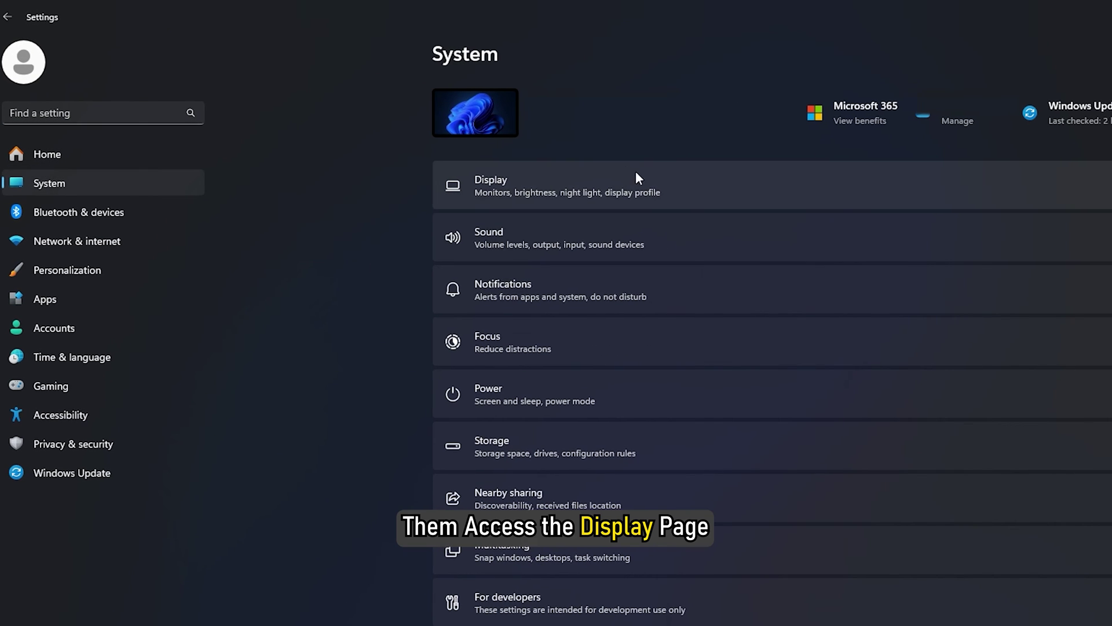
{"action": "left_click", "coordinate": [666, 184]}
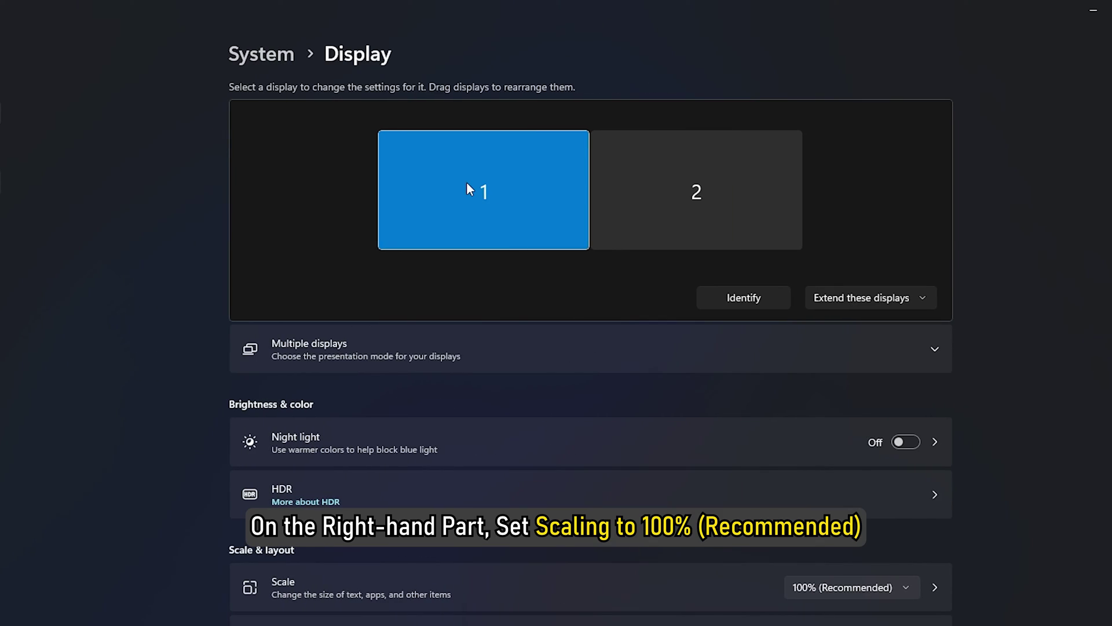
{"action": "scroll", "coordinate": [468, 184], "scroll_direction": "down", "scroll_amount": 5}
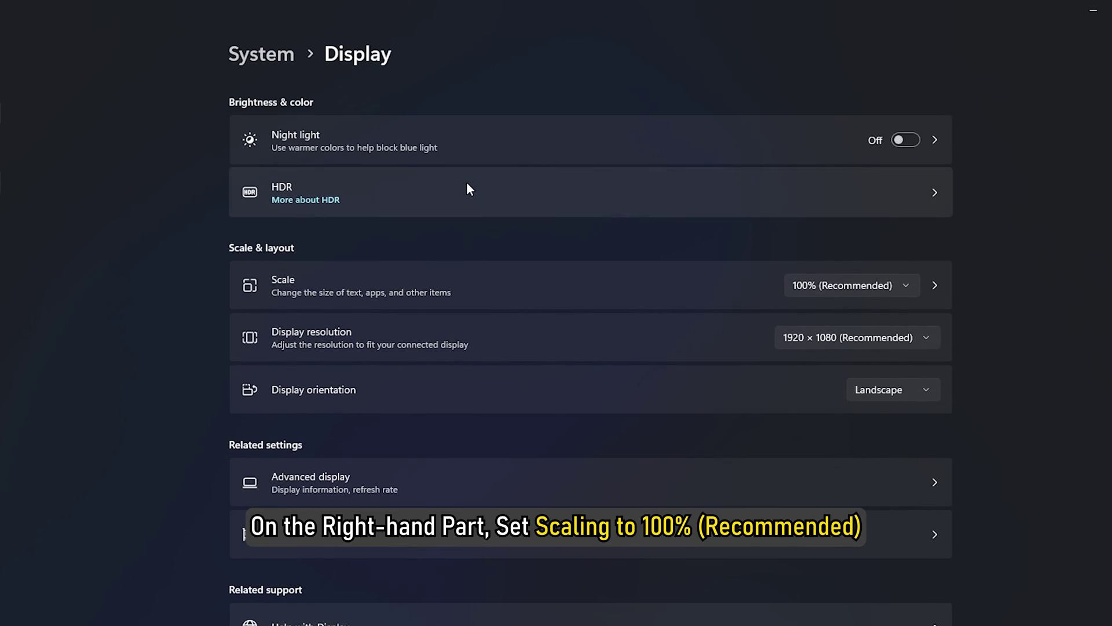
{"action": "left_click", "coordinate": [891, 292]}
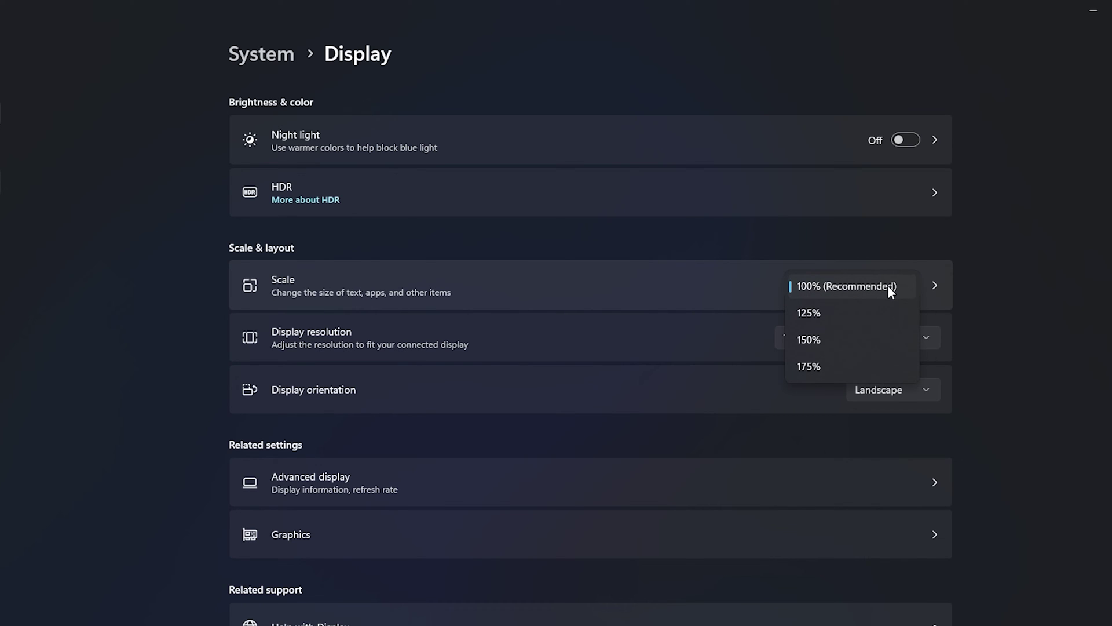
{"action": "left_click", "coordinate": [890, 287]}
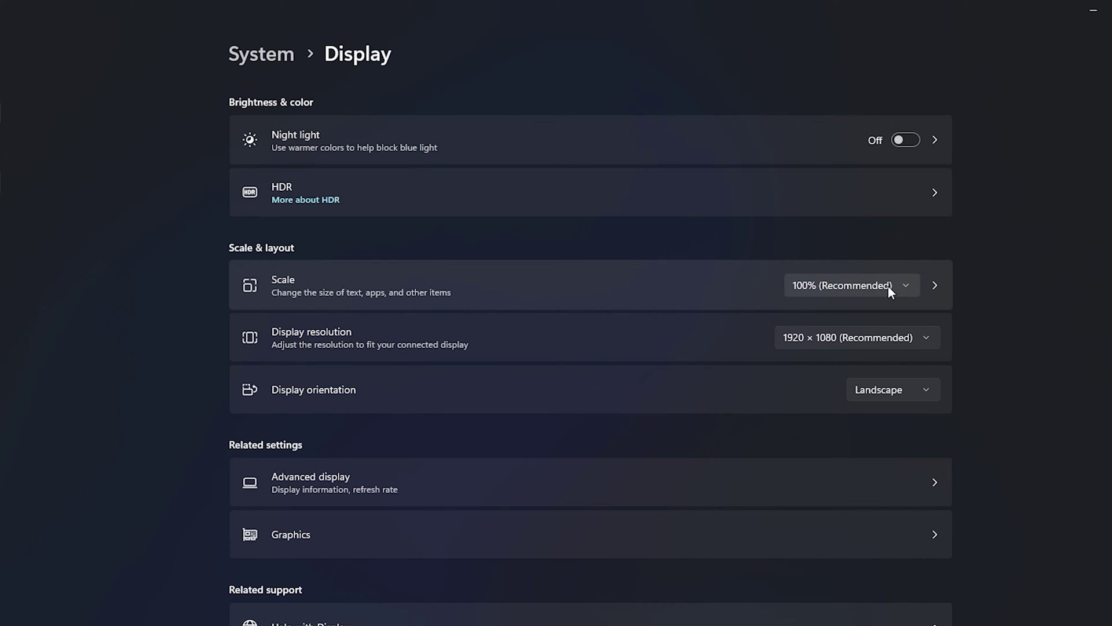
- Enter a custom scaling size of 125 in the Custom scaling settings
{"action": "left_click", "coordinate": [935, 285]}
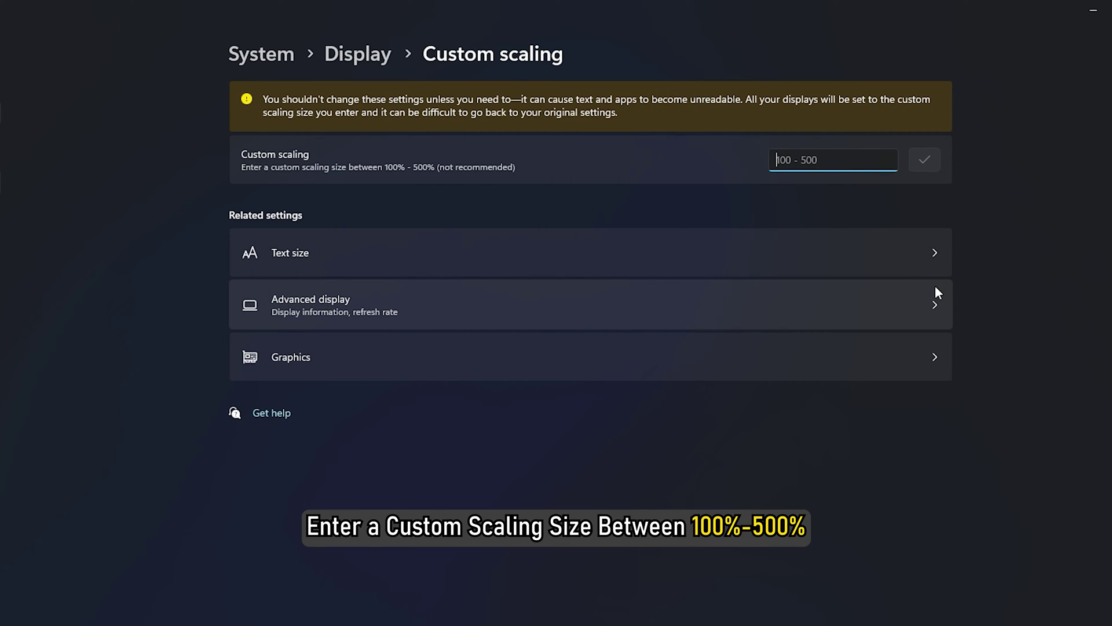
{"action": "type", "text": "125"}
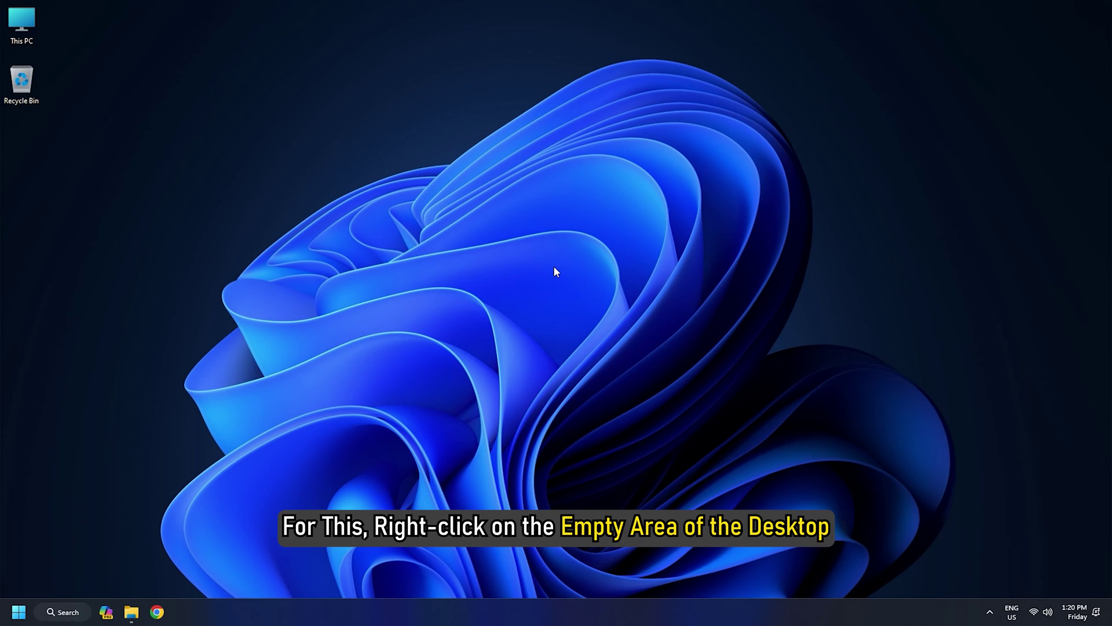
{"action": "right_click", "coordinate": [554, 270]}
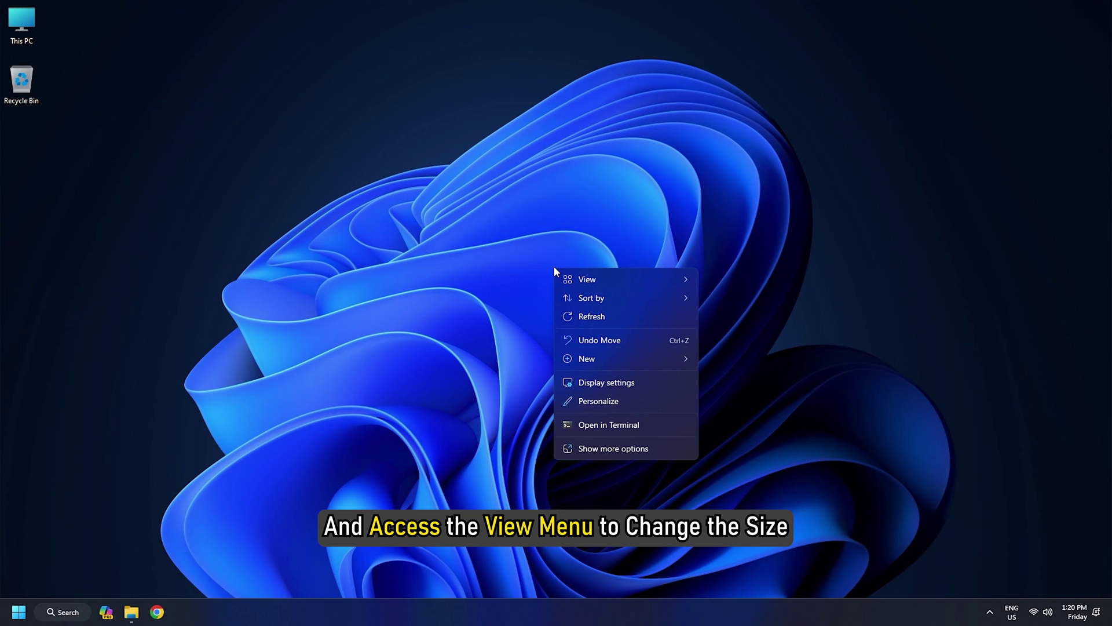
{"action": "mouse_move", "coordinate": [593, 282]}
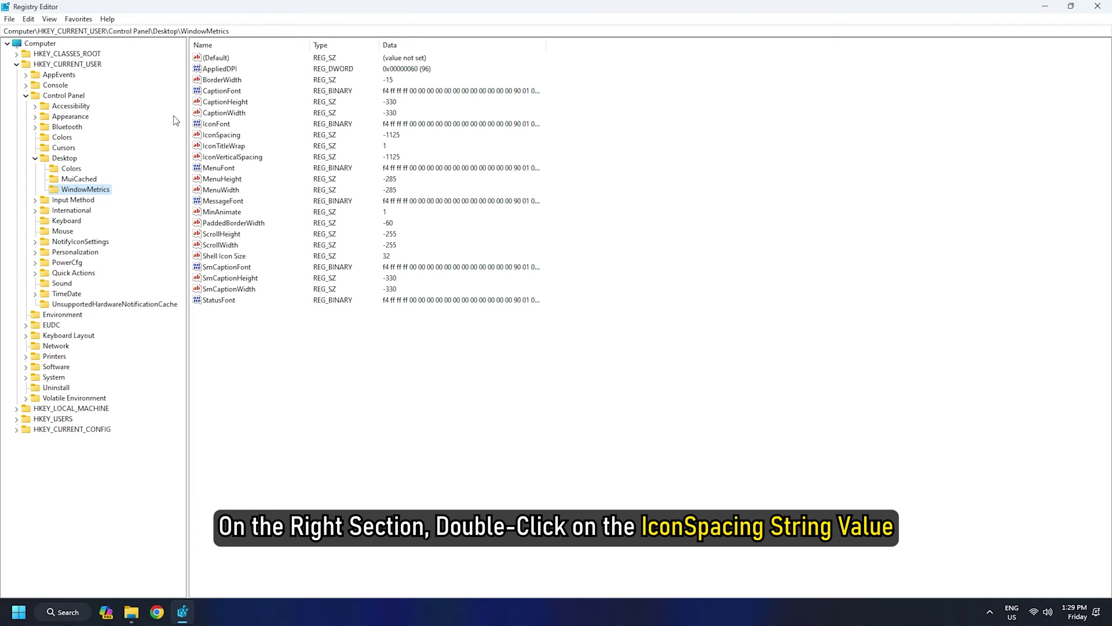
- Open the IconSpacing value, currently -1125, for editing in Registry Editor
{"action": "double_click", "coordinate": [223, 135]}
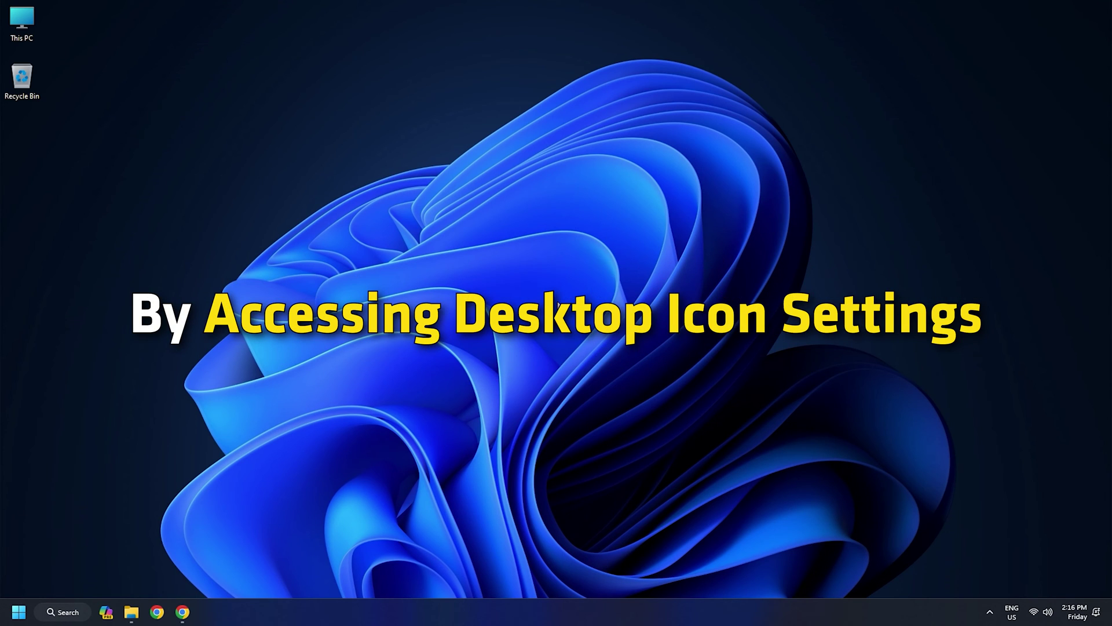
- Uncheck 'Allow themes to change desktop icons' in Desktop icon settings under Personalize > Themes
{"action": "right_click", "coordinate": [557, 301]}
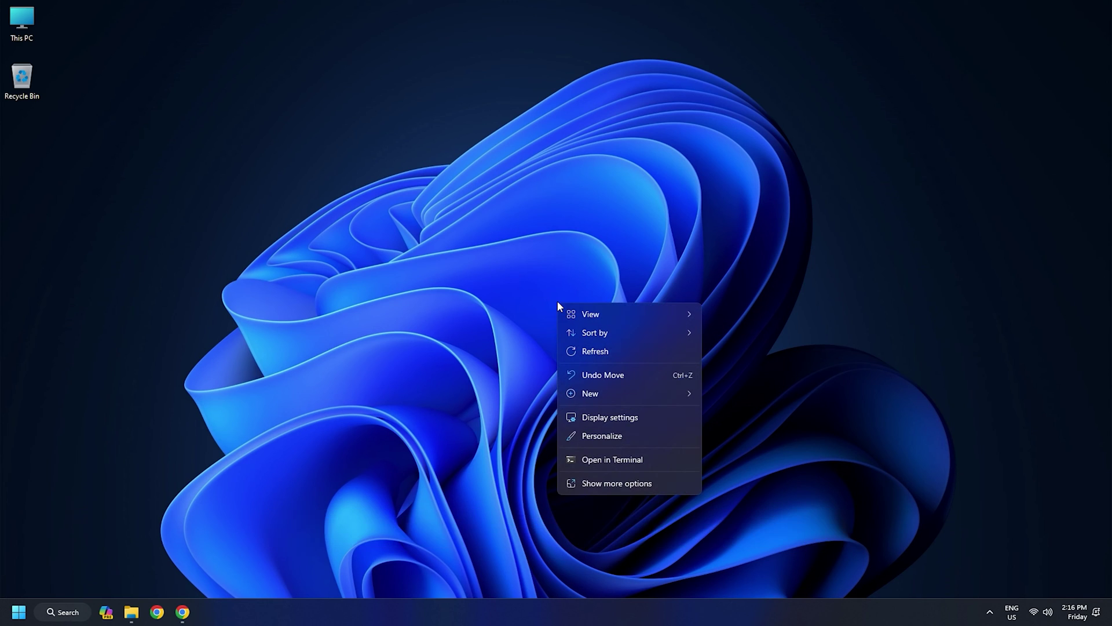
{"action": "left_click", "coordinate": [608, 435]}
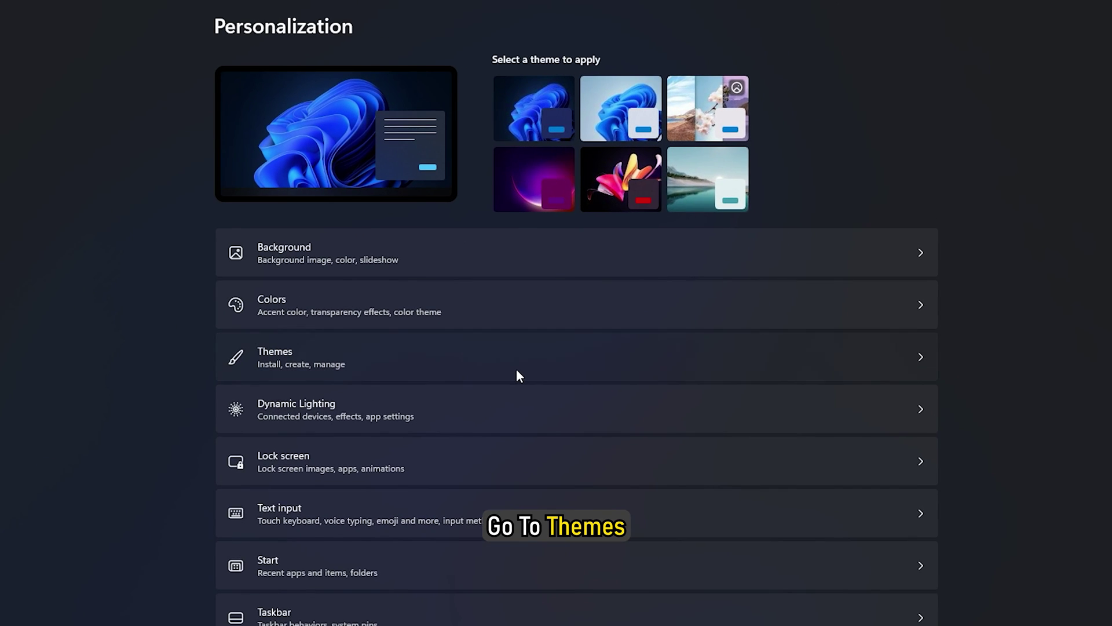
{"action": "left_click", "coordinate": [582, 308]}
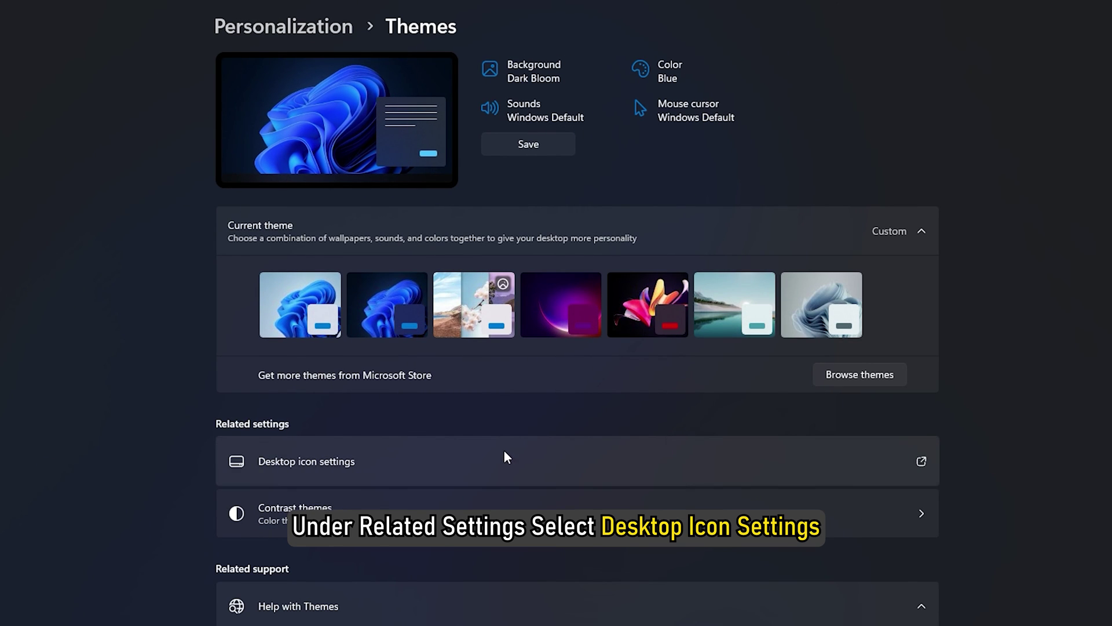
{"action": "left_click", "coordinate": [504, 457]}
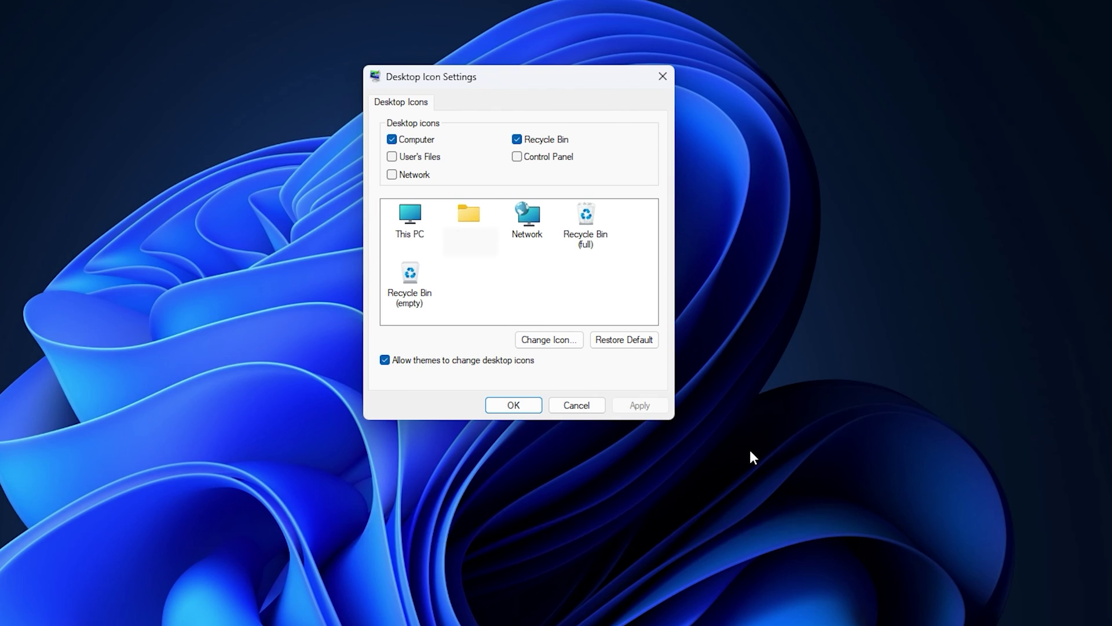
{"action": "left_click", "coordinate": [416, 362]}
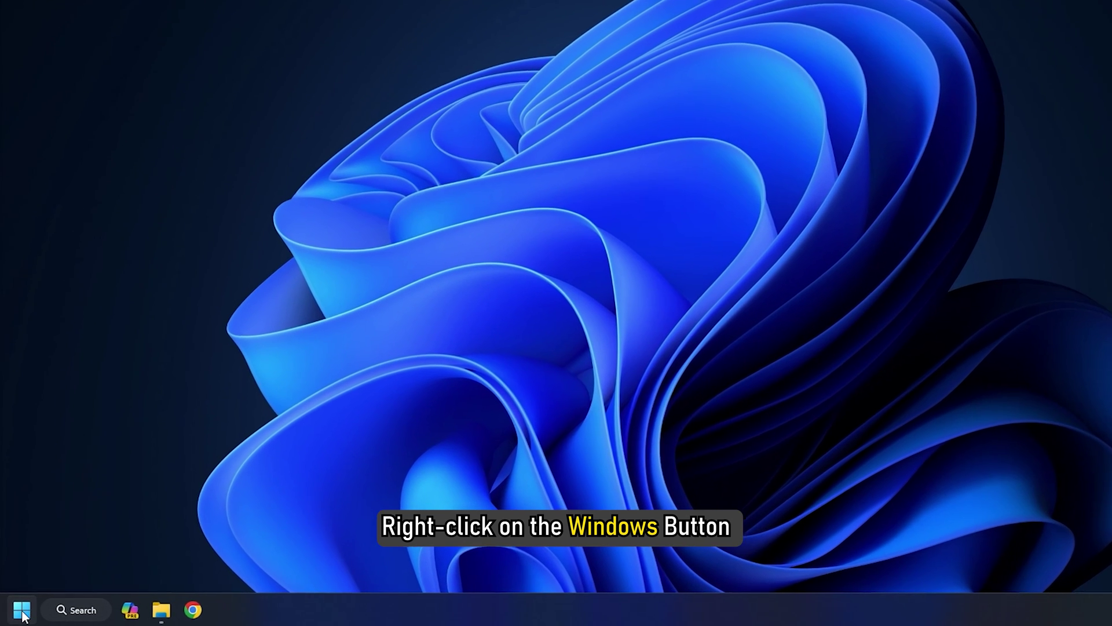
- Run an automatic driver update search for the NVIDIA GeForce RTX 4060 Ti under Display adapters
{"action": "right_click", "coordinate": [23, 613]}
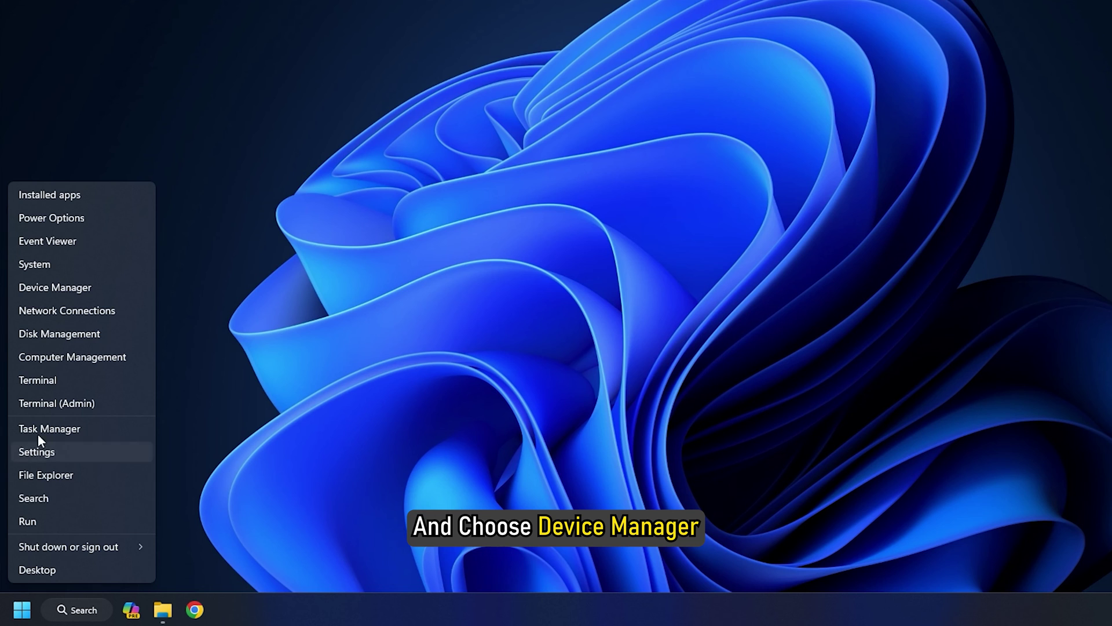
{"action": "left_click", "coordinate": [71, 287]}
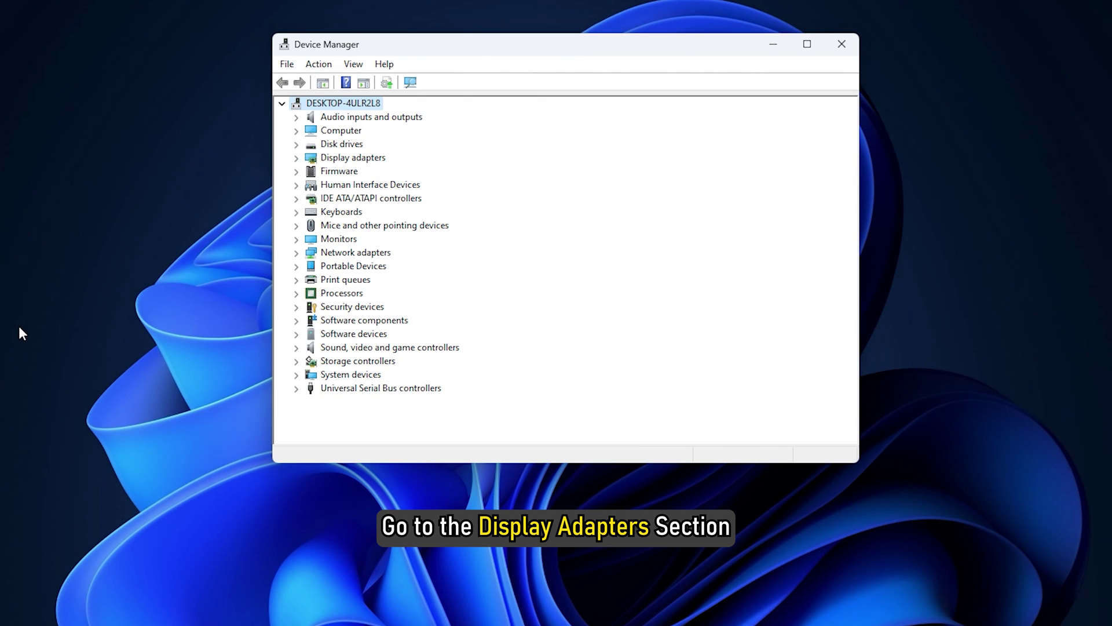
{"action": "left_click", "coordinate": [297, 158]}
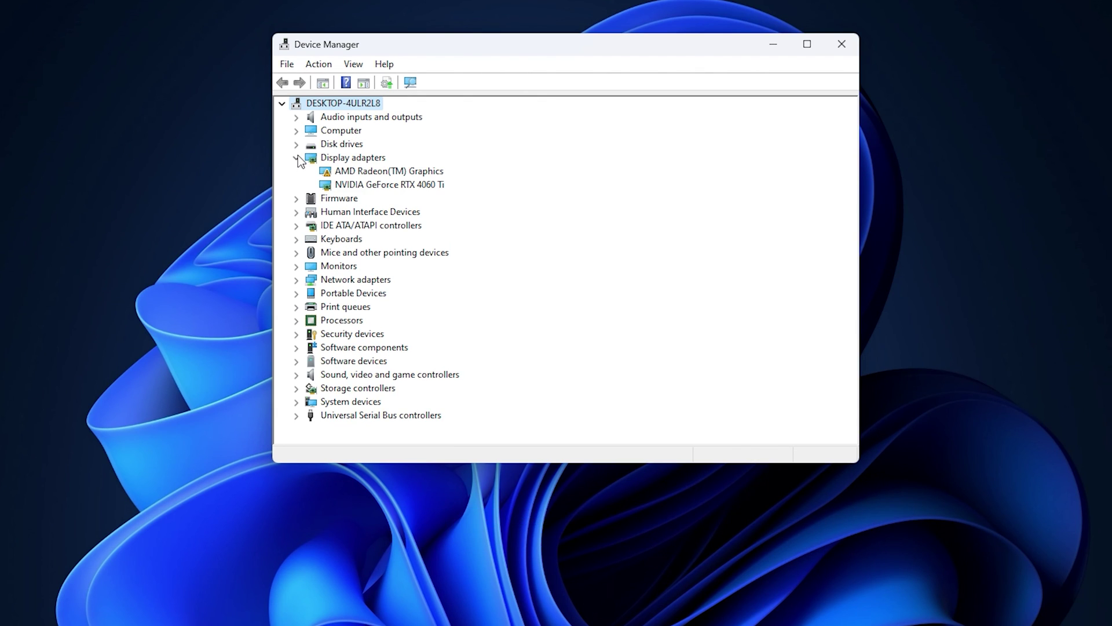
{"action": "right_click", "coordinate": [393, 185]}
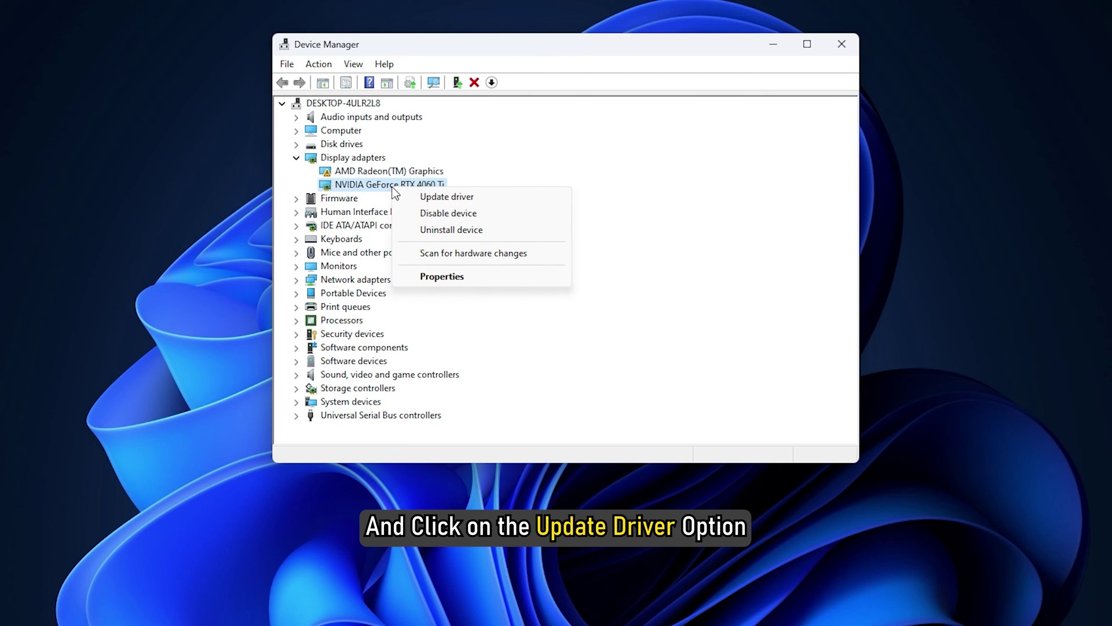
{"action": "left_click", "coordinate": [446, 197]}
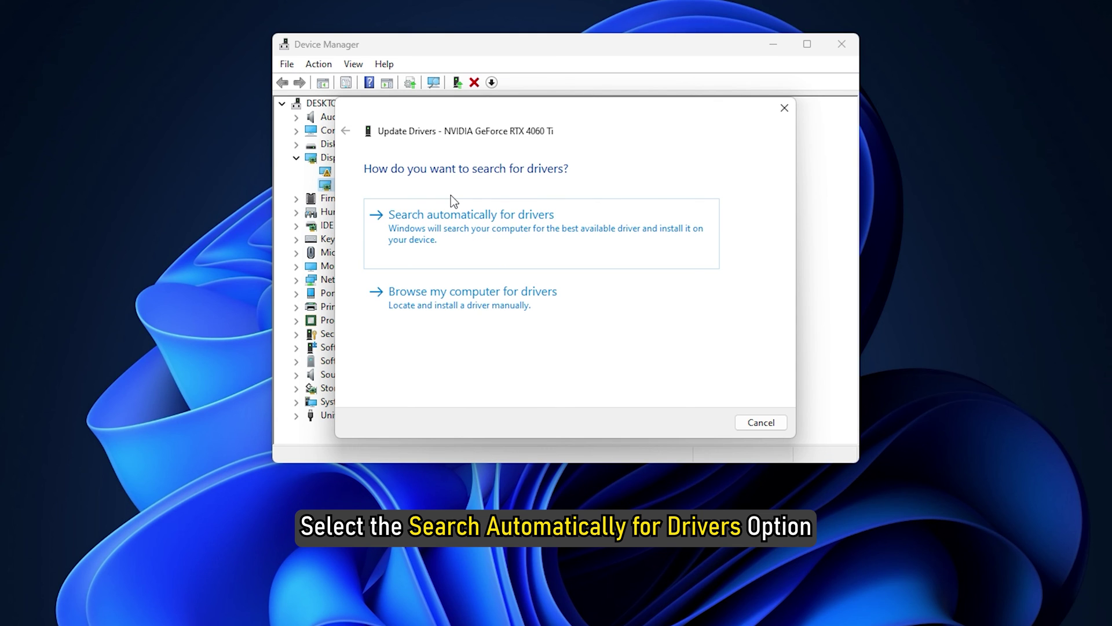
{"action": "left_click", "coordinate": [513, 233]}
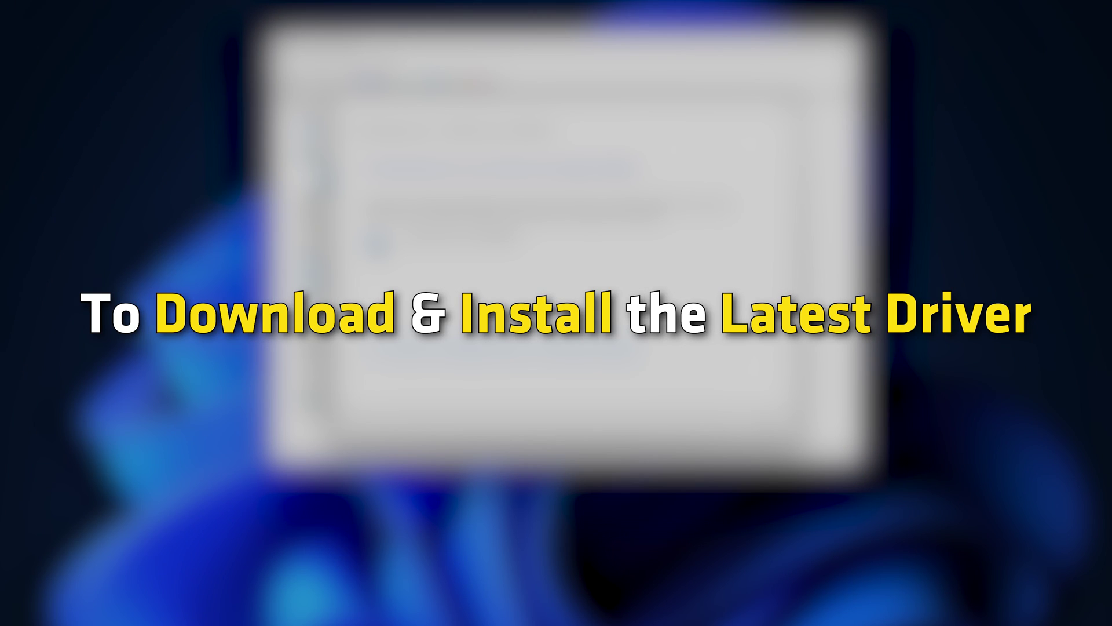